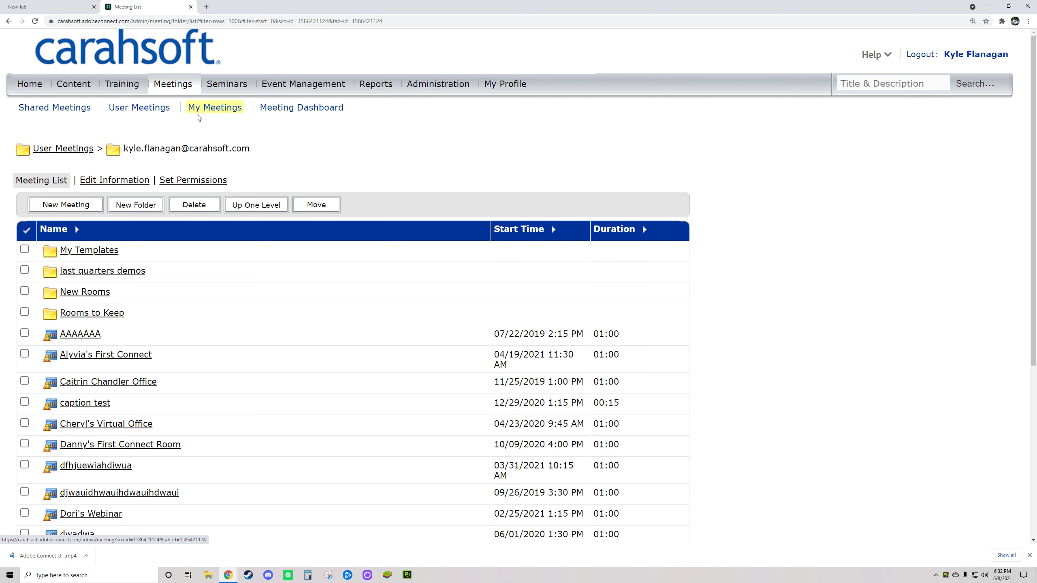
# Glance at the Seminars and Training lists, then go back to My Meetings.
pyautogui.click(232, 89)
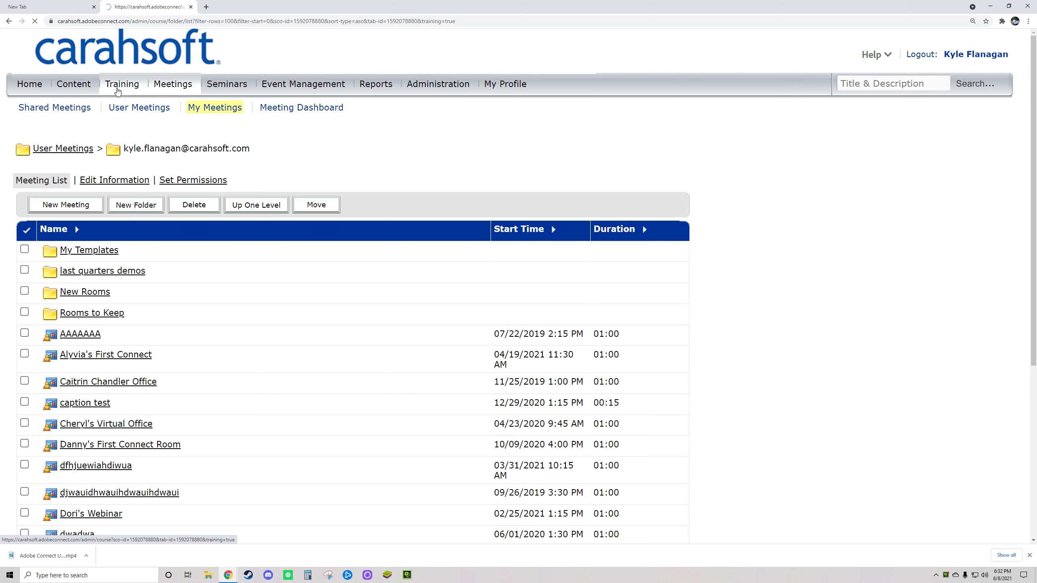
pyautogui.click(123, 85)
pyautogui.click(178, 87)
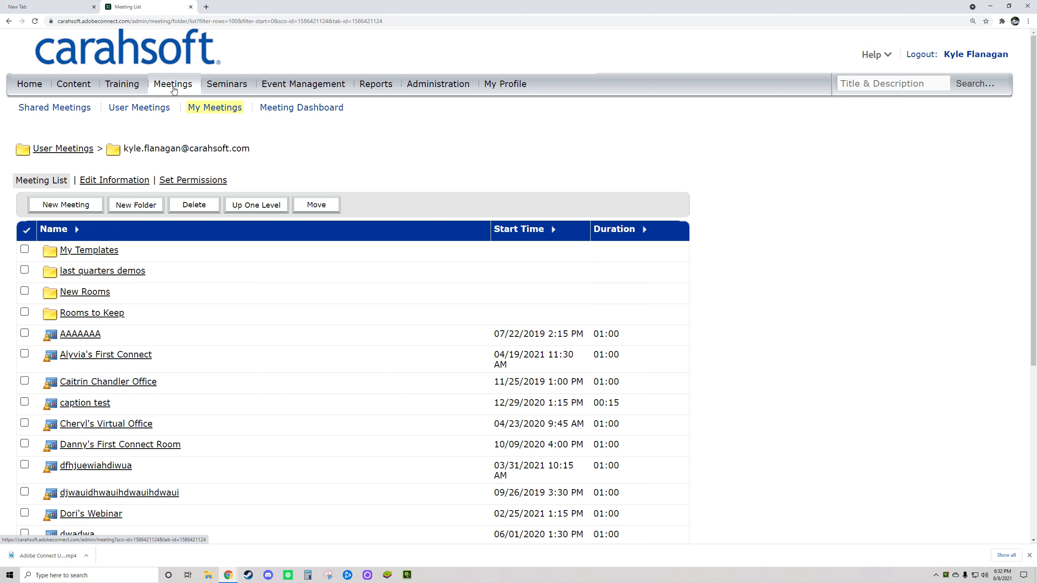
# Start a new meeting and scroll through the blank meeting form.
pyautogui.click(57, 210)
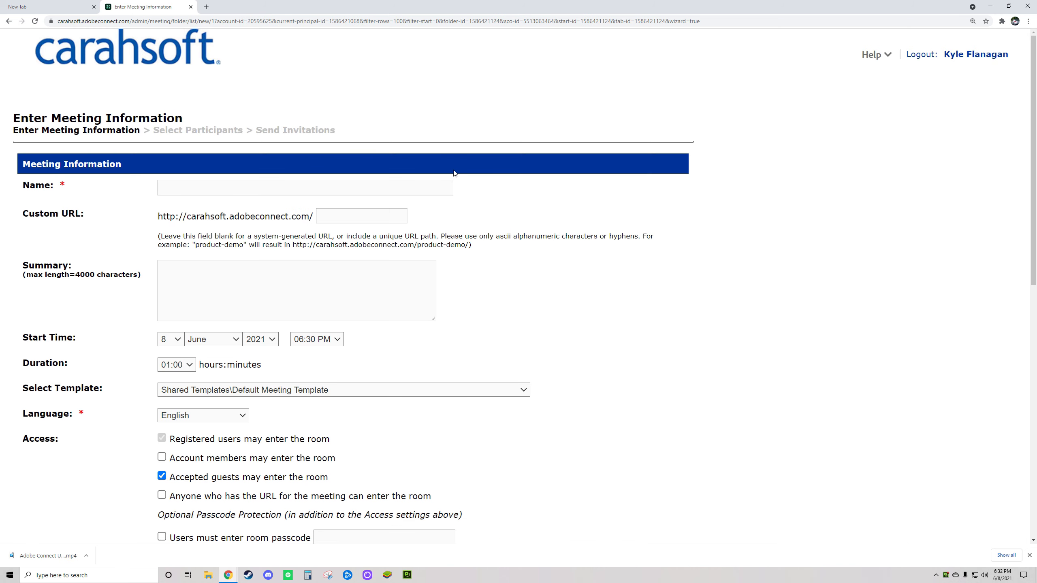
pyautogui.scroll(-3, 538, 297)
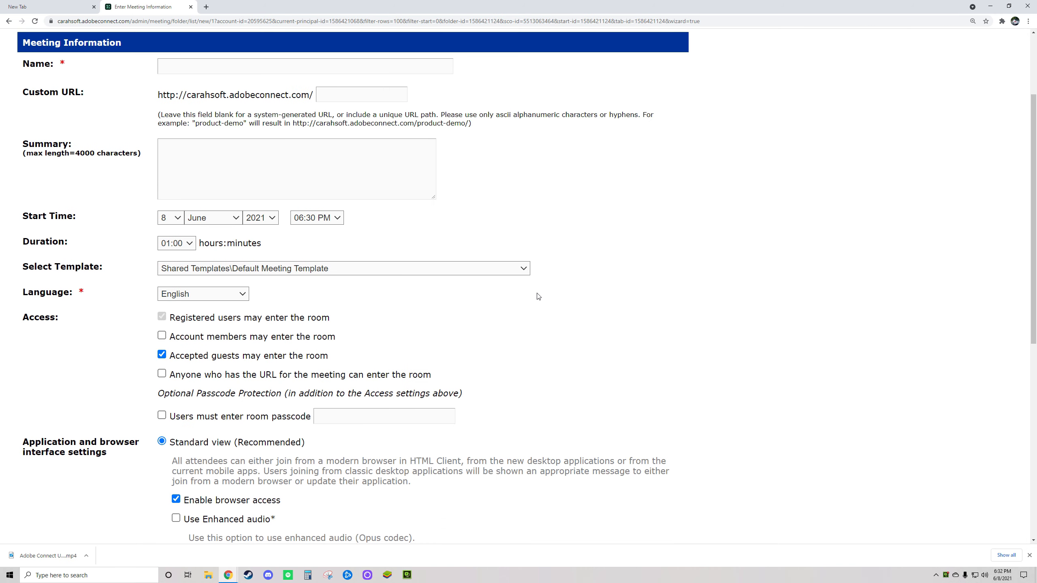
pyautogui.scroll(3, 538, 297)
pyautogui.scroll(-8, 538, 297)
pyautogui.scroll(7, 538, 297)
pyautogui.scroll(-2, 538, 297)
pyautogui.scroll(3, 538, 297)
# Name the meeting 'Kyle's Virtual Training' and enter a placeholder custom URL starting 'kylevirtual'.
pyautogui.click(222, 189)
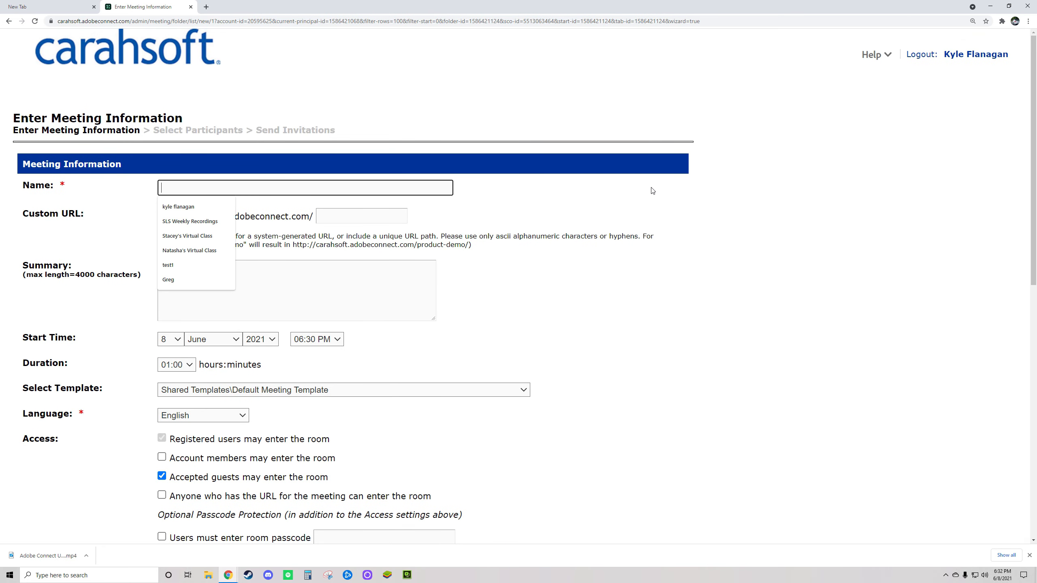
pyautogui.write('Kyl')
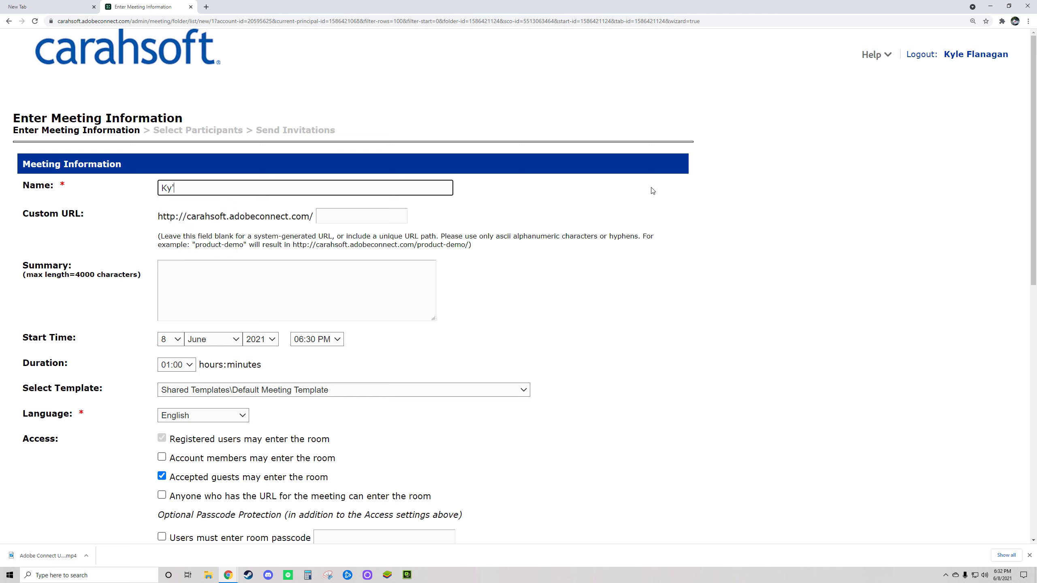
pyautogui.write("e's V")
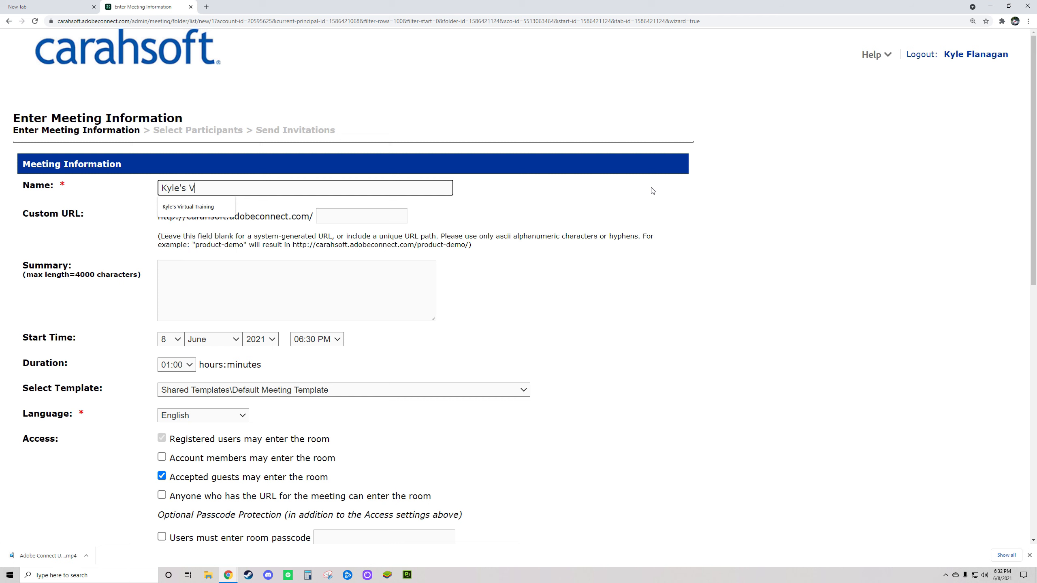
pyautogui.write('irtual Training')
pyautogui.press('Tab')
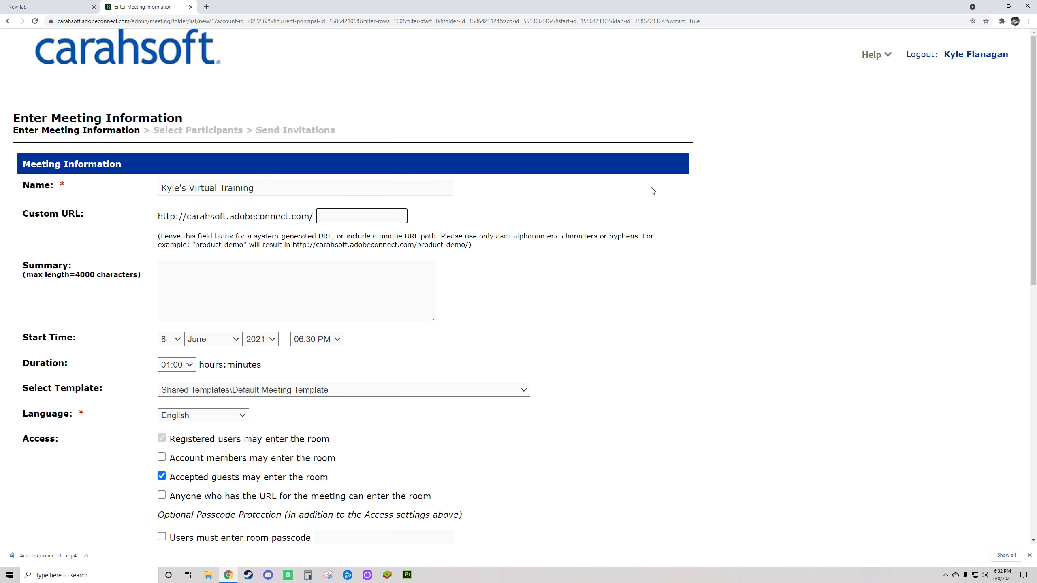
pyautogui.write('kylevirtual')
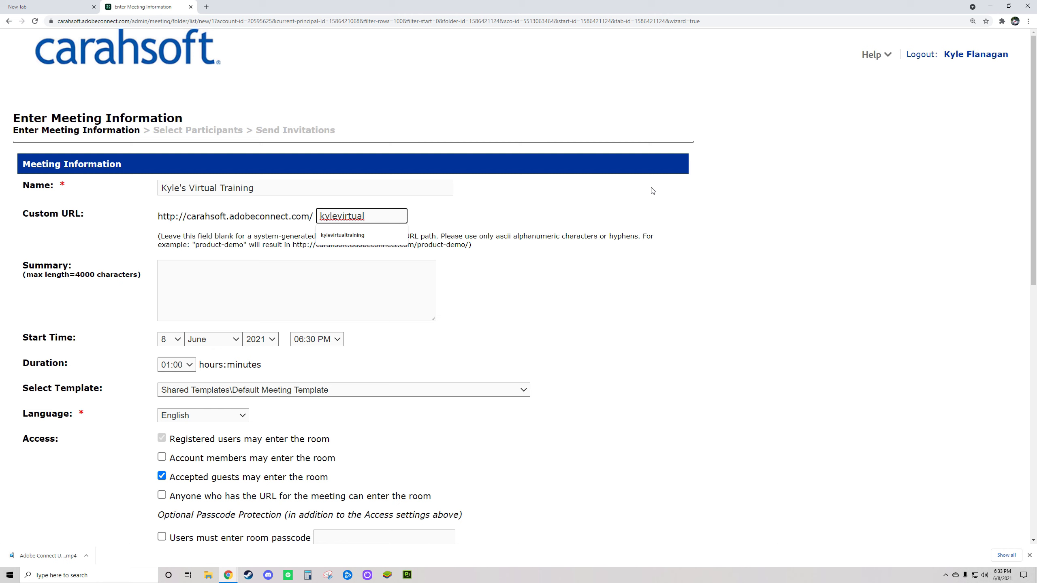
pyautogui.write('traing')
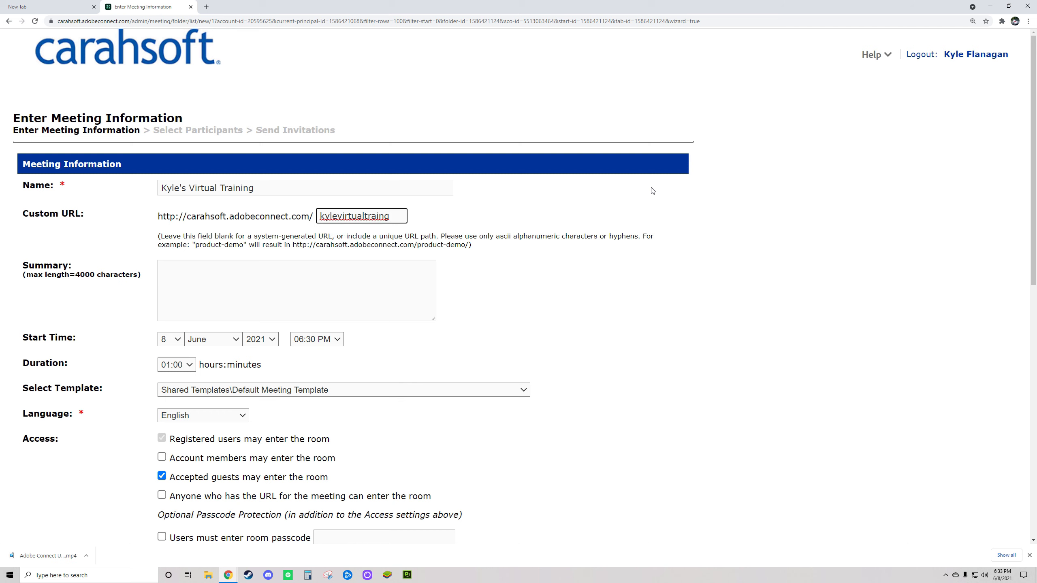
pyautogui.write('hdiuwaohdiwao')
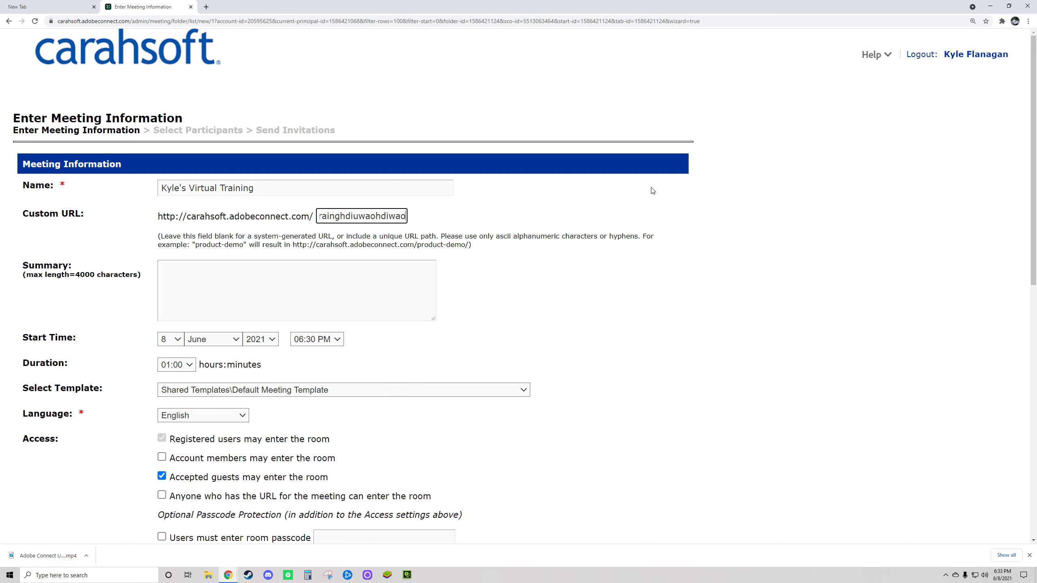
# Replace the placeholder custom URL with 'kyletrainingclass'.
pyautogui.click(677, 275)
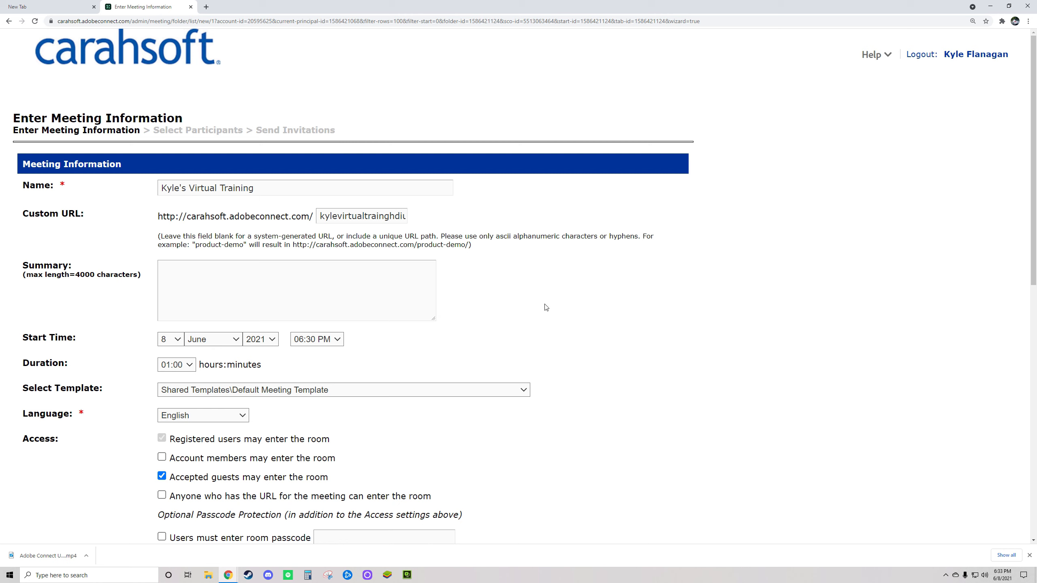
pyautogui.moveTo(335, 219)
pyautogui.mouseDown()
pyautogui.moveTo(461, 221)
pyautogui.moveTo(320, 215)
pyautogui.mouseUp()
pyautogui.click(382, 224)
pyautogui.write('kyle')
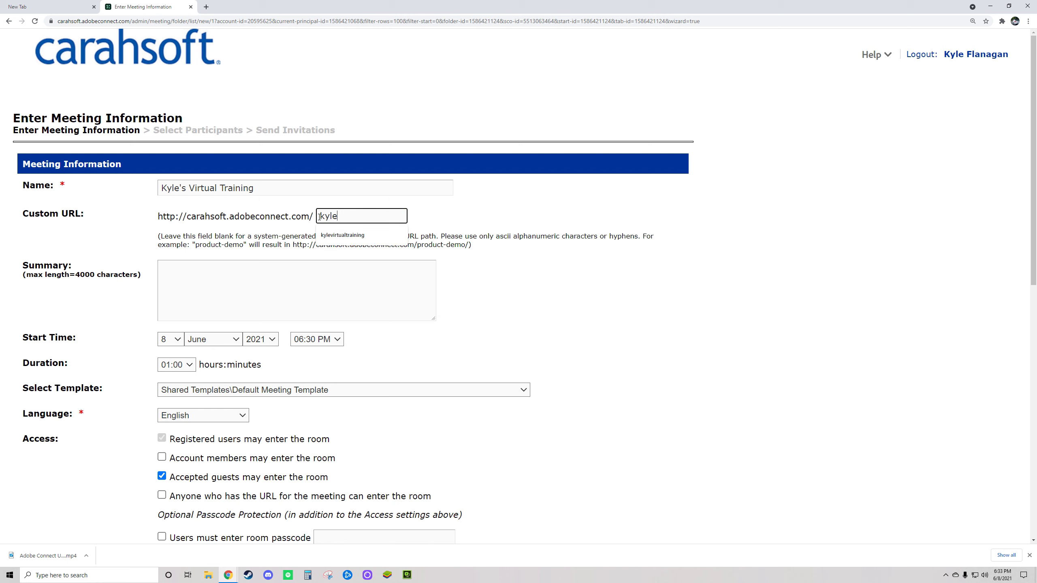
pyautogui.write('train')
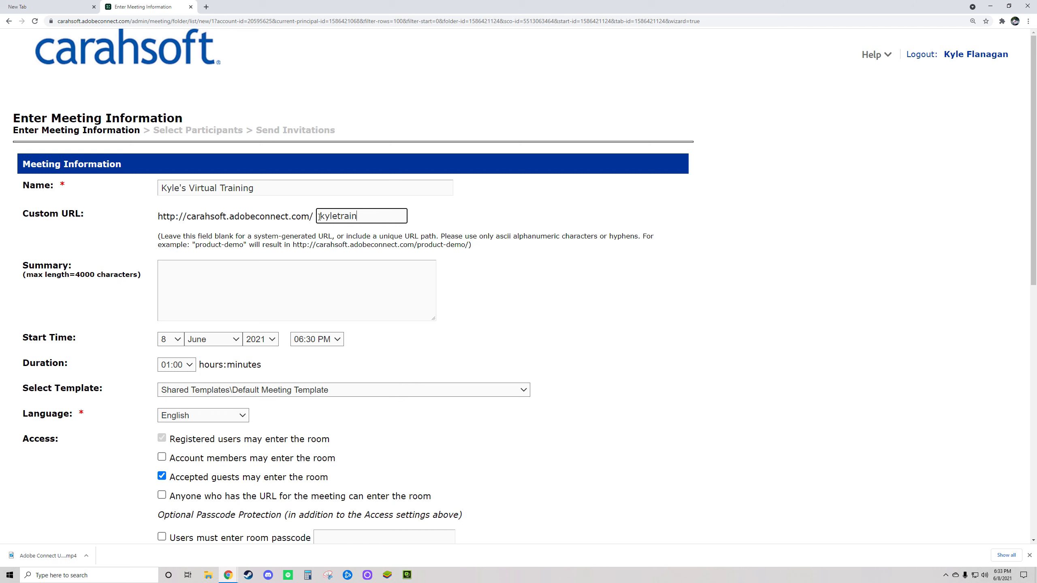
pyautogui.write('ingclass')
pyautogui.click(568, 240)
pyautogui.scroll(-3, 444, 331)
pyautogui.scroll(2, 444, 332)
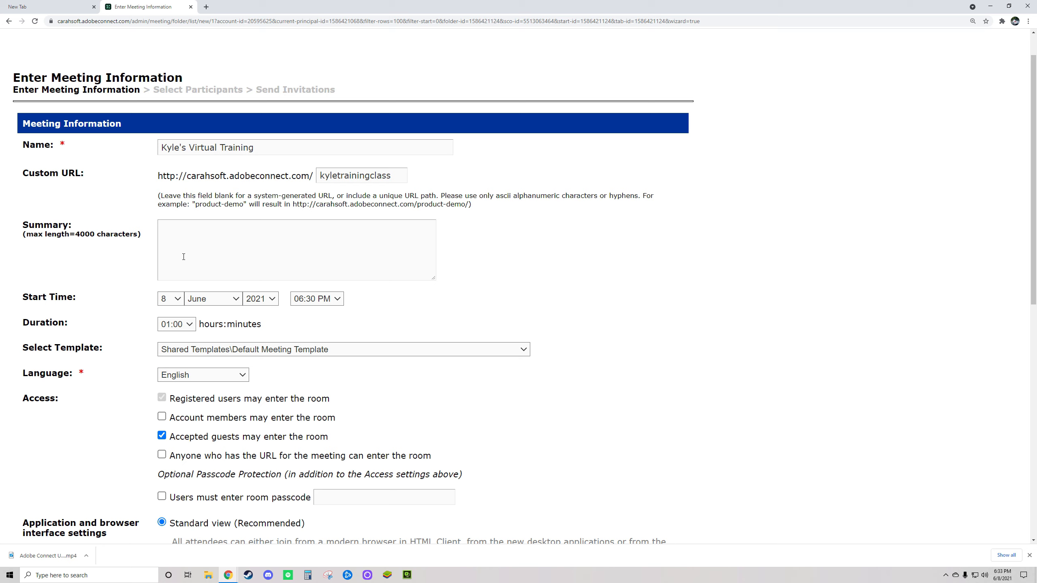
pyautogui.scroll(-1, 184, 256)
pyautogui.moveTo(23, 183); pyautogui.dragTo(142, 203)
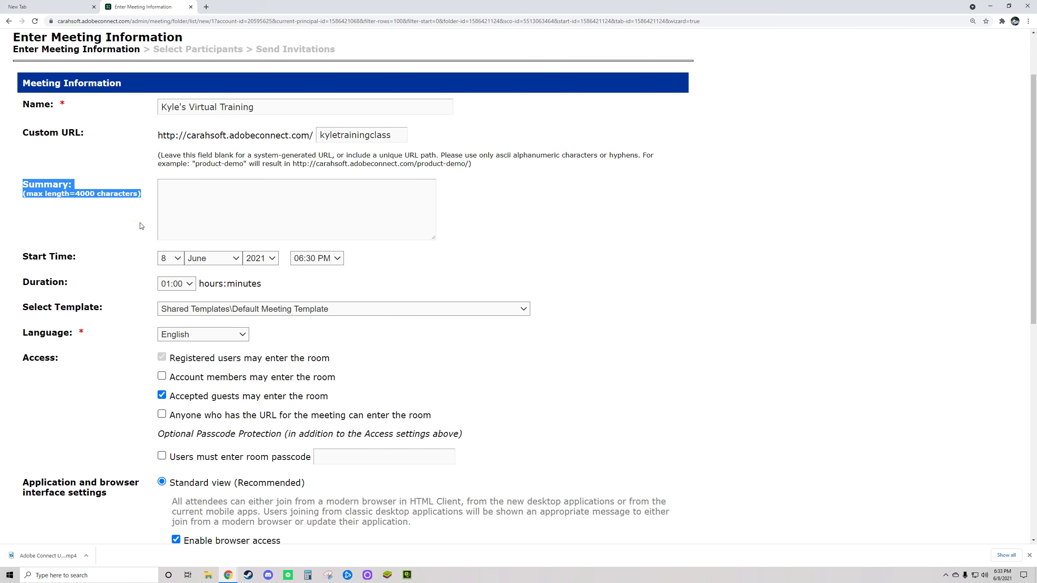
pyautogui.moveTo(21, 254); pyautogui.dragTo(81, 260)
pyautogui.moveTo(22, 281); pyautogui.dragTo(80, 286)
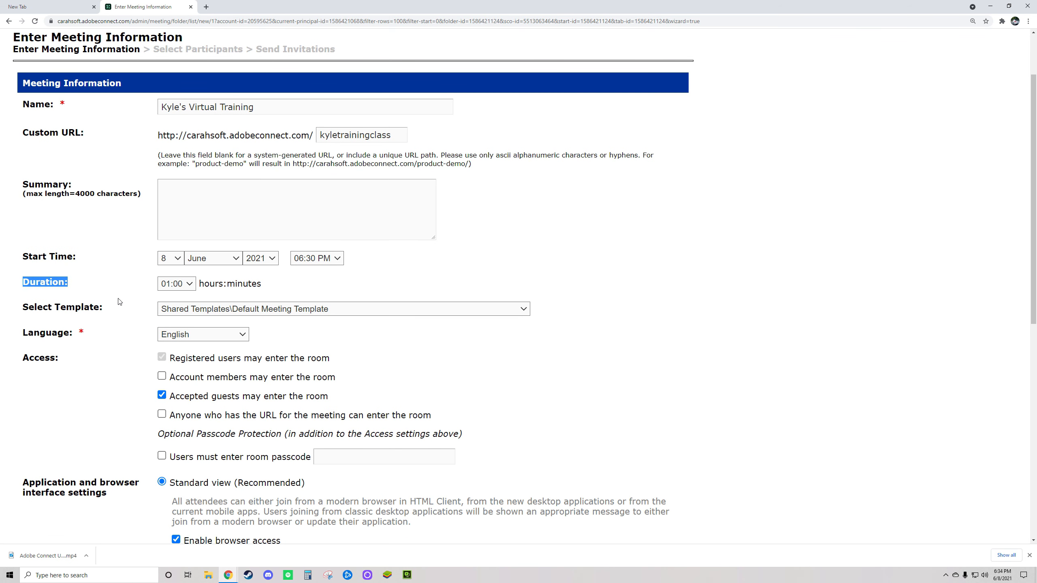
pyautogui.click(65, 287)
pyautogui.moveTo(28, 187); pyautogui.dragTo(263, 288)
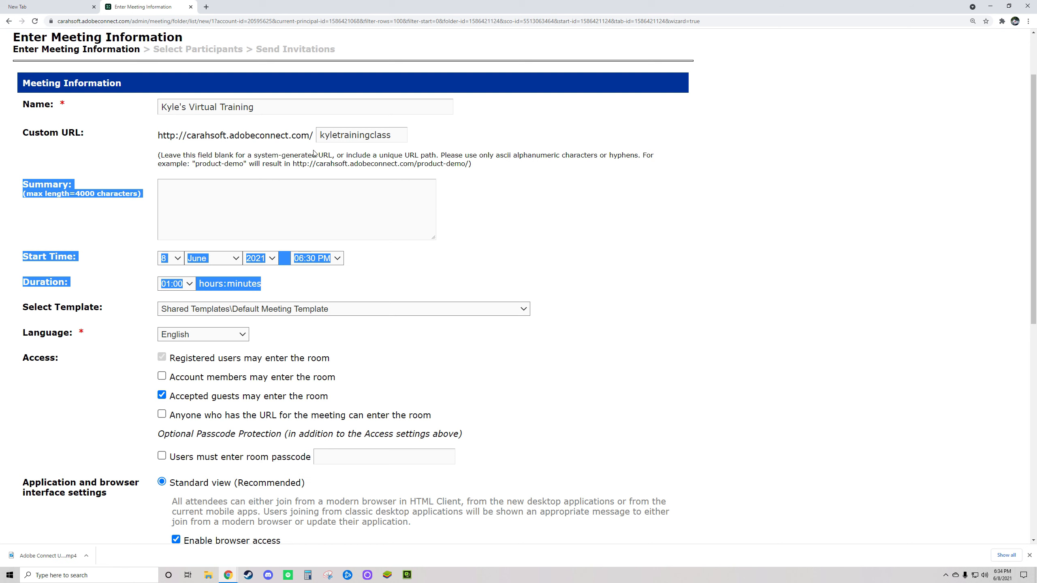
pyautogui.doubleClick(396, 137)
pyautogui.moveTo(158, 136); pyautogui.dragTo(413, 140)
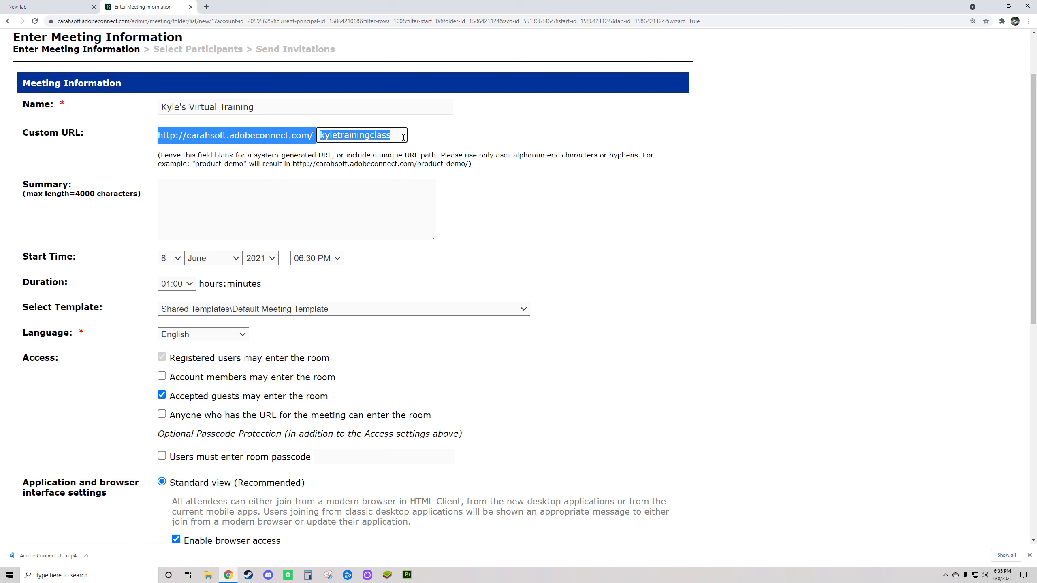
pyautogui.doubleClick(372, 141)
pyautogui.moveTo(162, 135); pyautogui.dragTo(402, 139)
pyautogui.moveTo(158, 135); pyautogui.dragTo(410, 141)
pyautogui.click(506, 196)
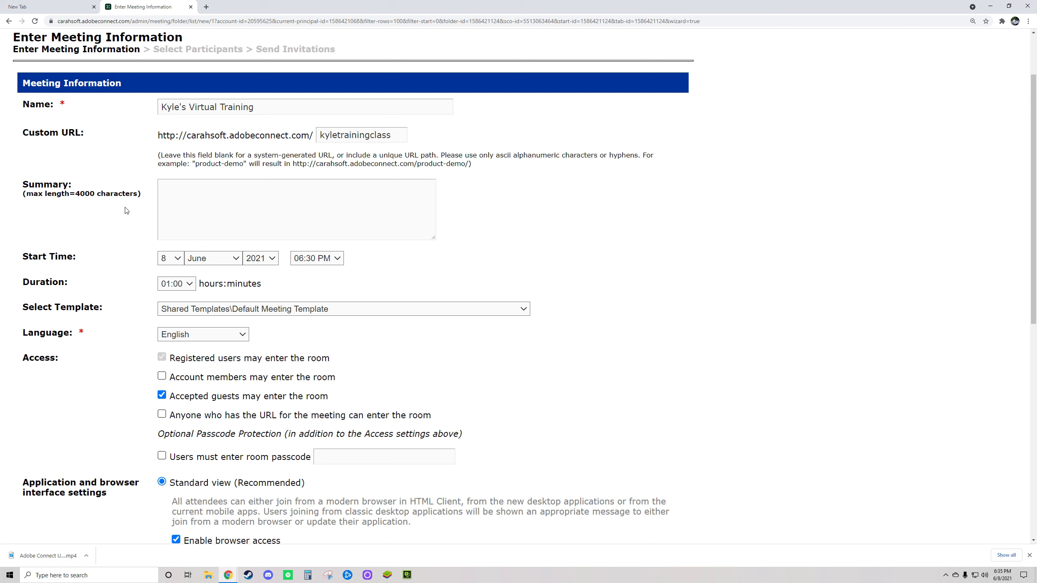
pyautogui.moveTo(22, 182); pyautogui.dragTo(336, 282)
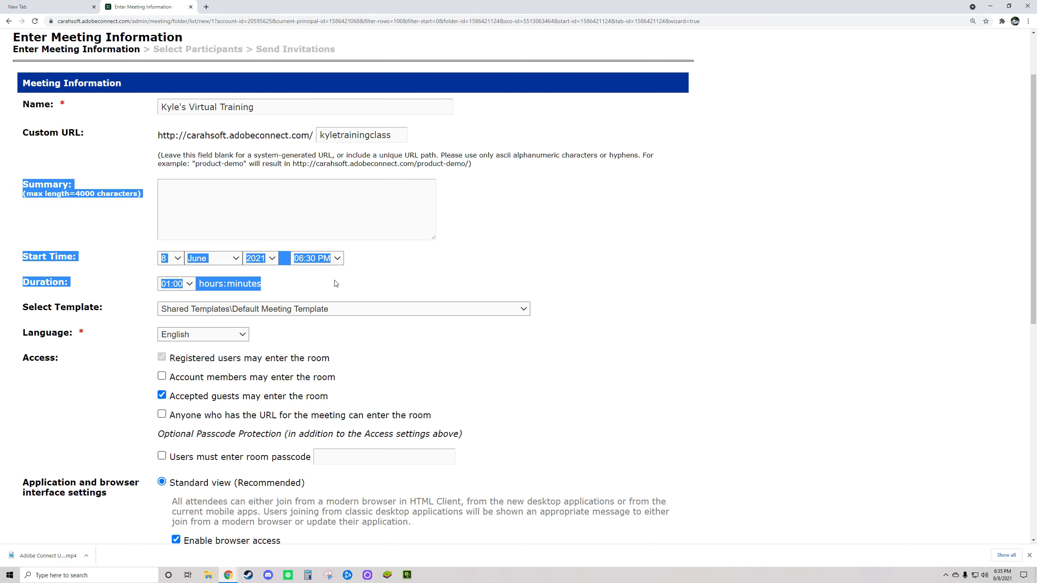
pyautogui.click(76, 250)
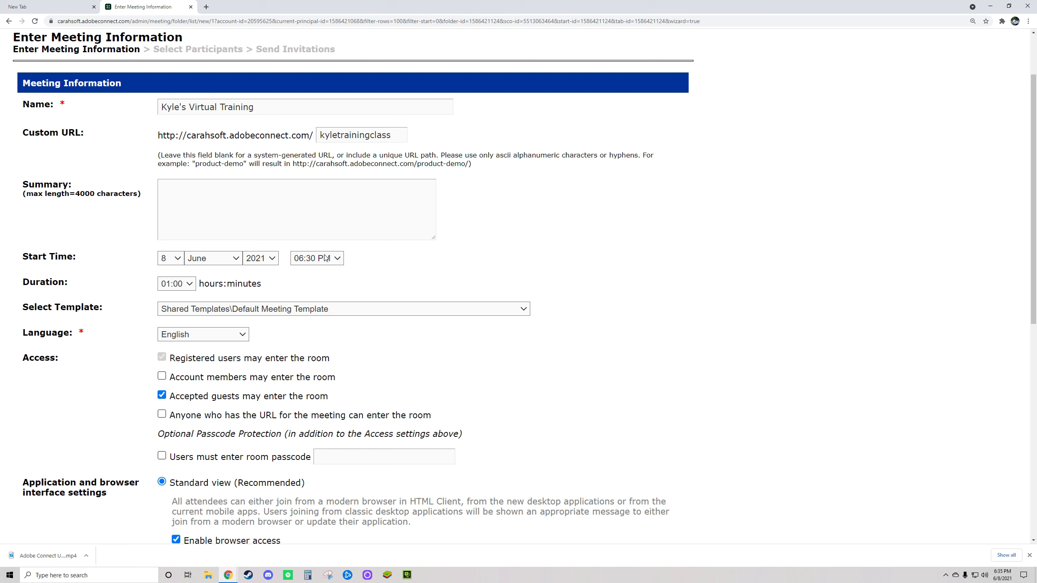
pyautogui.moveTo(19, 288); pyautogui.dragTo(72, 286)
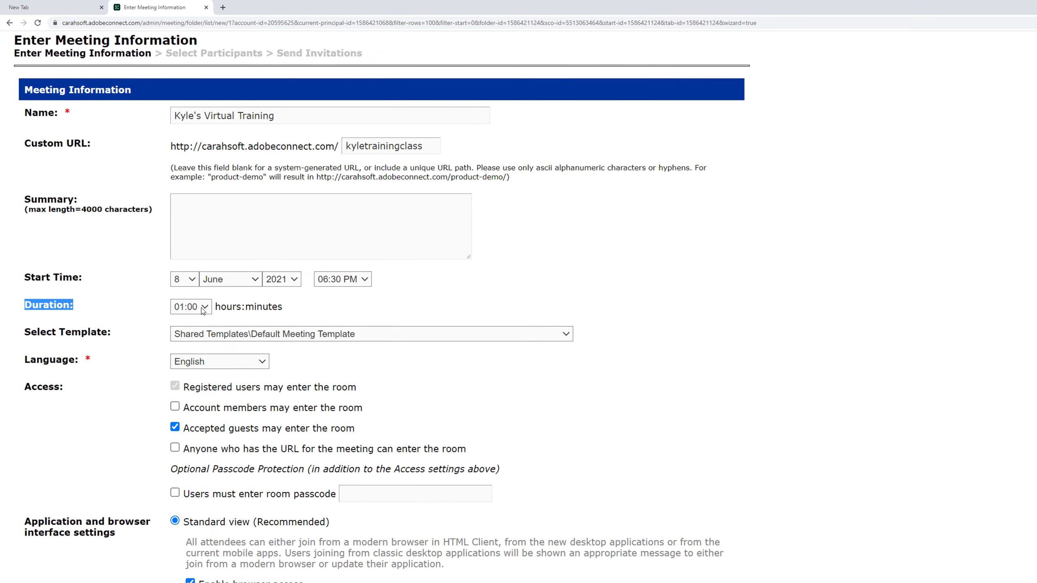
pyautogui.click(203, 309)
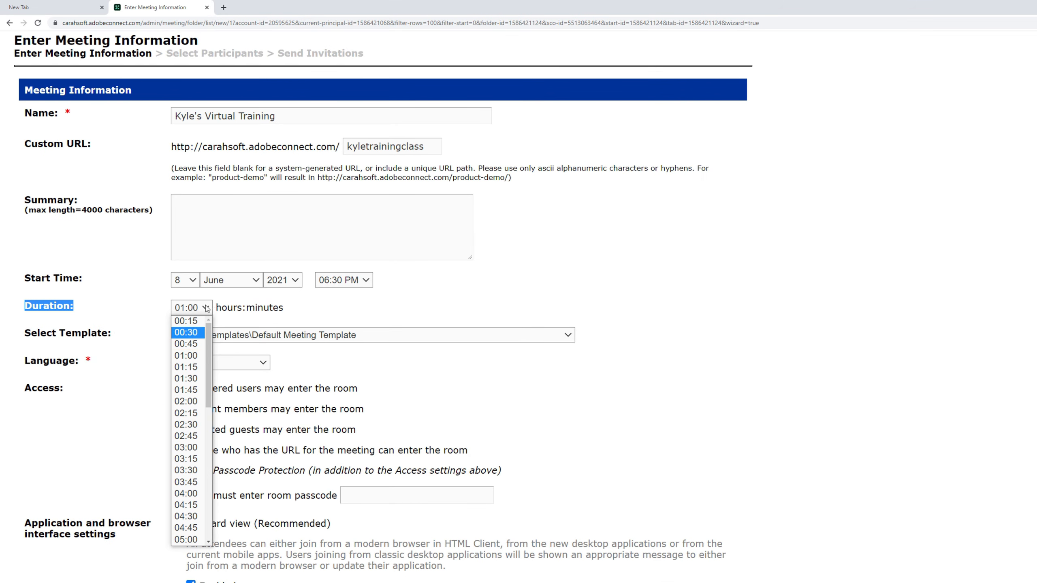
pyautogui.click(217, 307)
pyautogui.moveTo(290, 309); pyautogui.dragTo(35, 200)
pyautogui.click(100, 301)
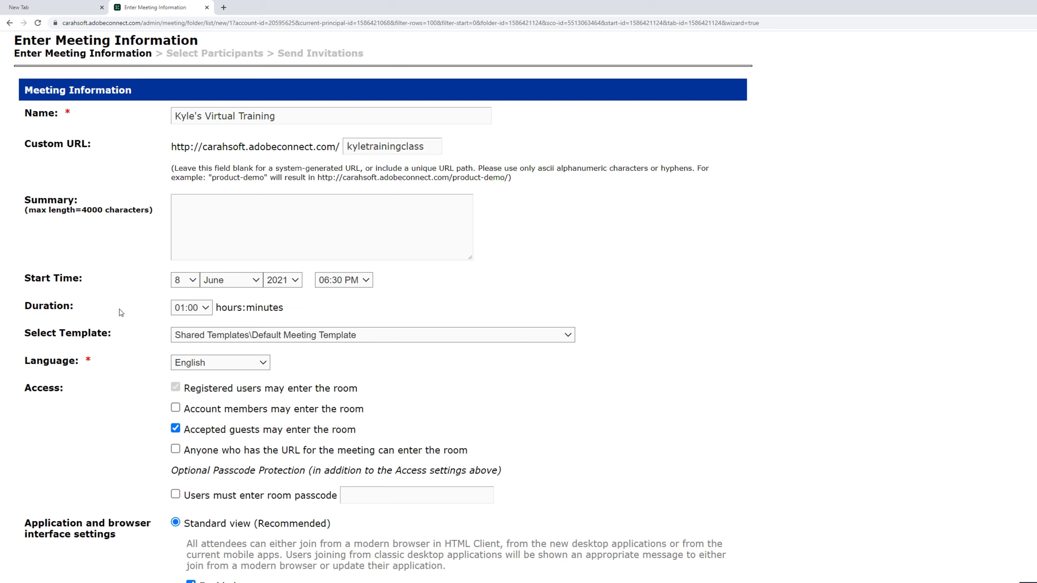
pyautogui.moveTo(28, 308); pyautogui.dragTo(289, 309)
pyautogui.click(289, 309)
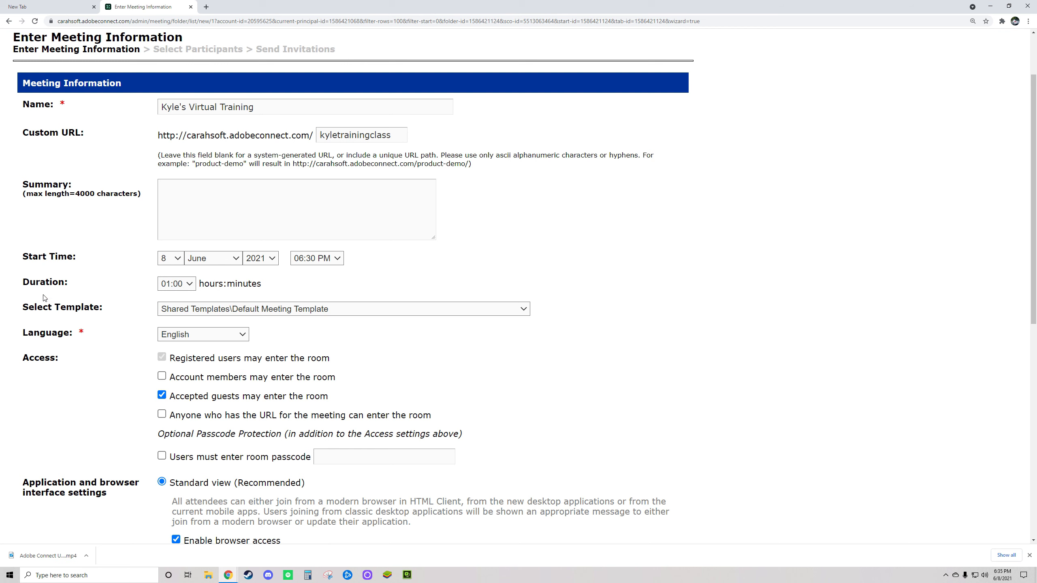
pyautogui.tripleClick(43, 308)
pyautogui.click(517, 311)
pyautogui.scroll(2, 523, 363)
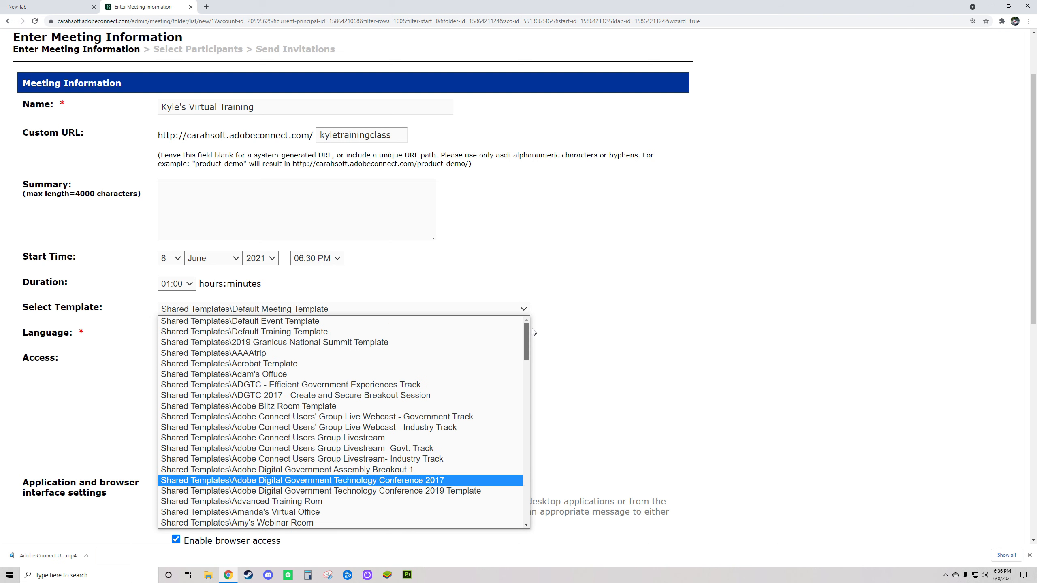
pyautogui.scroll(-3, 521, 386)
pyautogui.moveTo(522, 386); pyautogui.dragTo(543, 342)
pyautogui.scroll(-20, 434, 360)
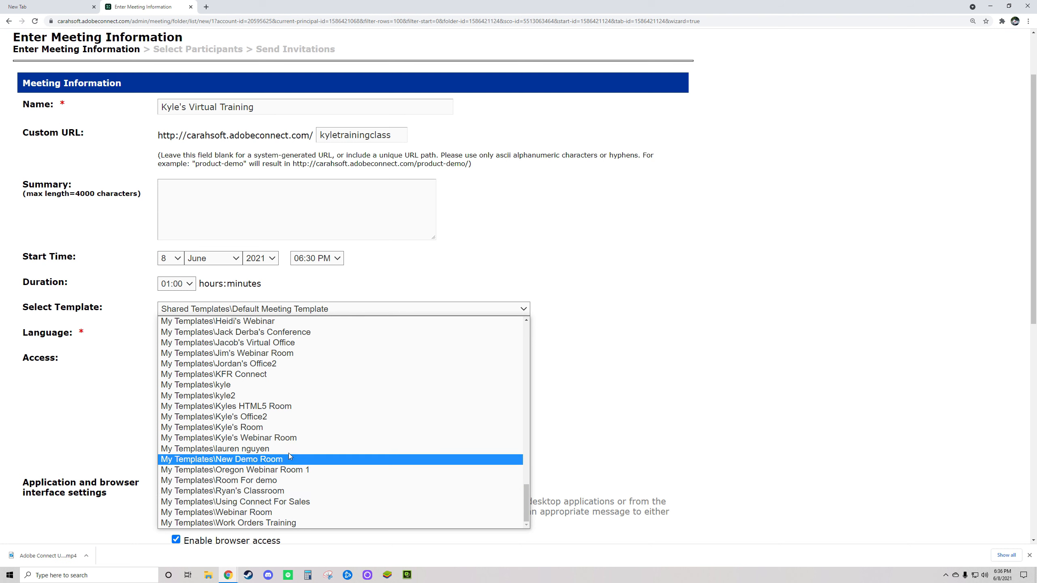
pyautogui.press('Escape')
pyautogui.click(228, 312)
pyautogui.click(228, 312)
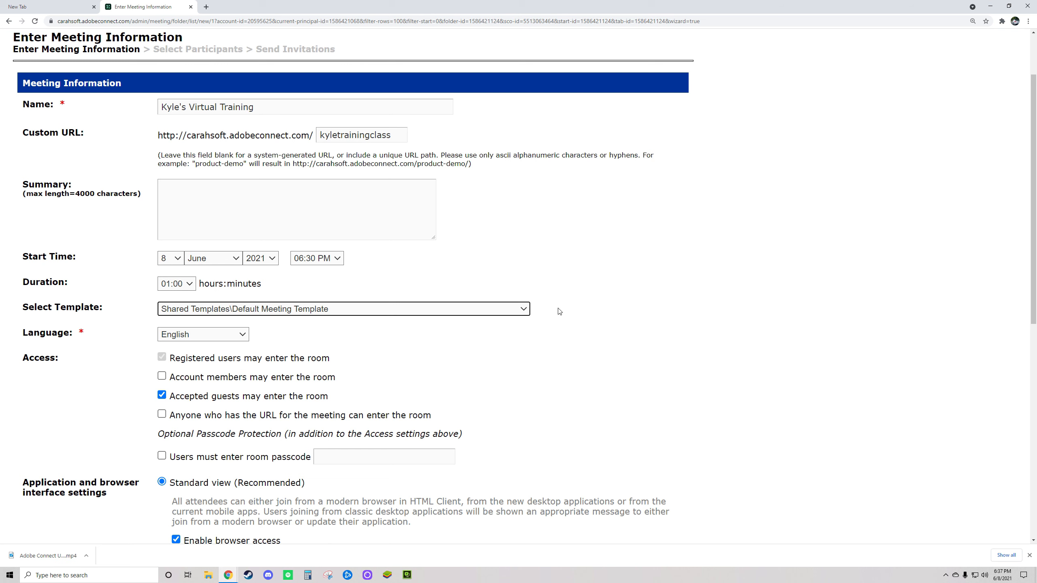
pyautogui.click(494, 311)
pyautogui.click(488, 309)
pyautogui.click(485, 309)
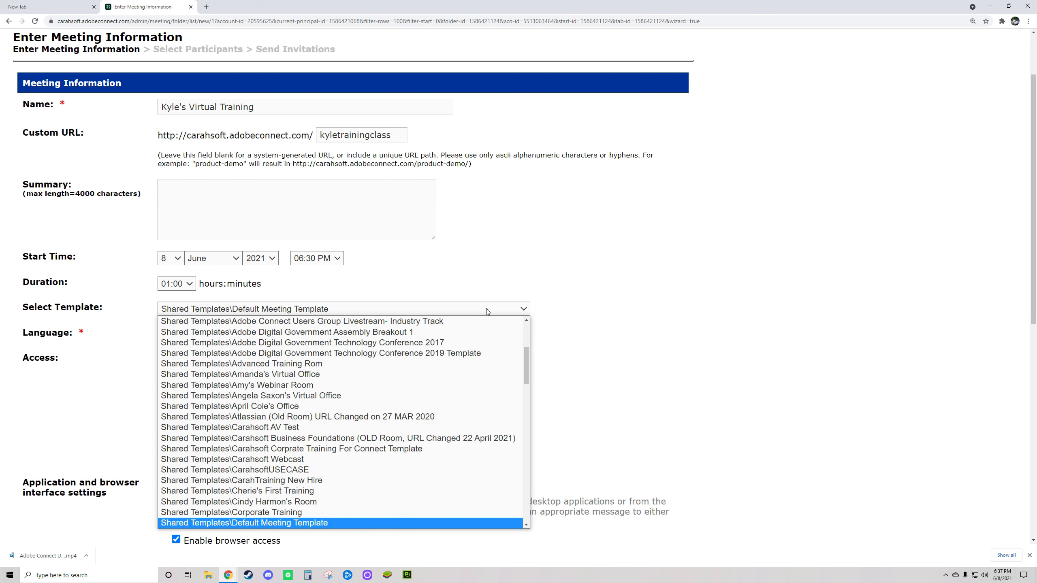
pyautogui.click(486, 308)
pyautogui.click(342, 311)
pyautogui.scroll(1, 386, 323)
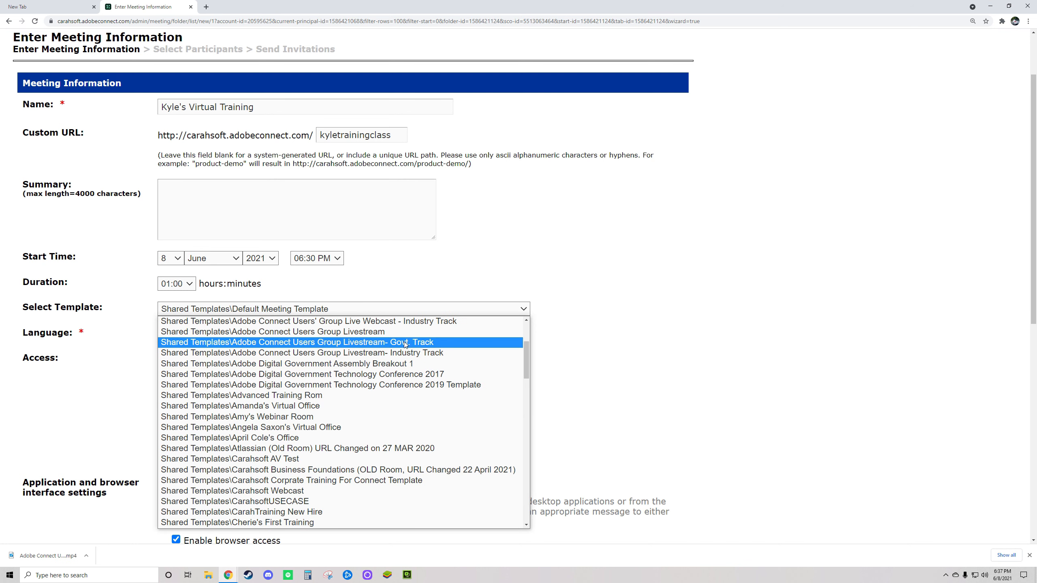
pyautogui.click(620, 350)
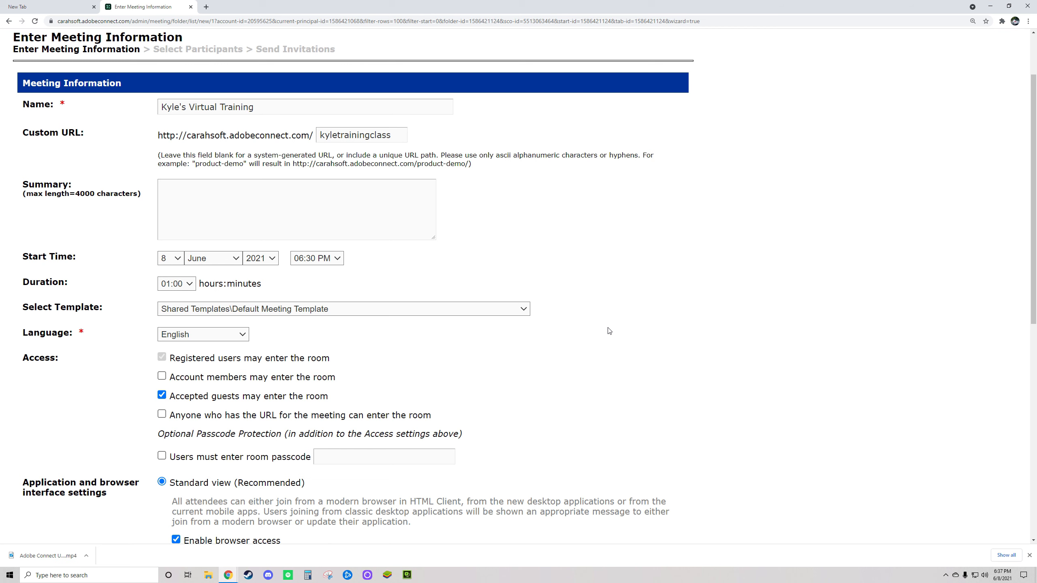
pyautogui.tripleClick(237, 107)
pyautogui.moveTo(393, 135); pyautogui.dragTo(276, 136)
pyautogui.click(517, 204)
pyautogui.moveTo(21, 335); pyautogui.dragTo(160, 342)
pyautogui.click(243, 337)
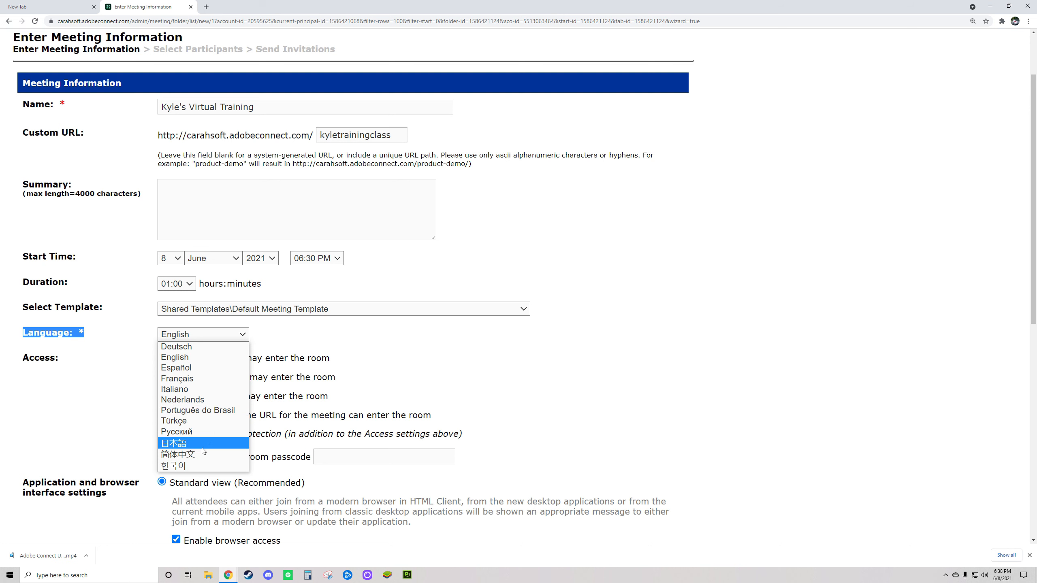
pyautogui.click(308, 335)
pyautogui.click(228, 340)
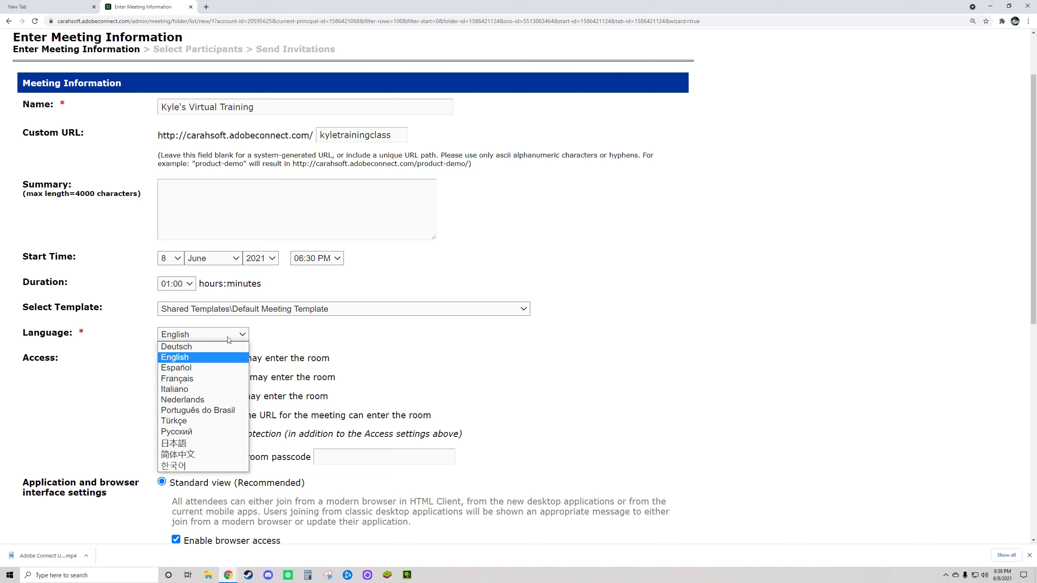
pyautogui.click(62, 369)
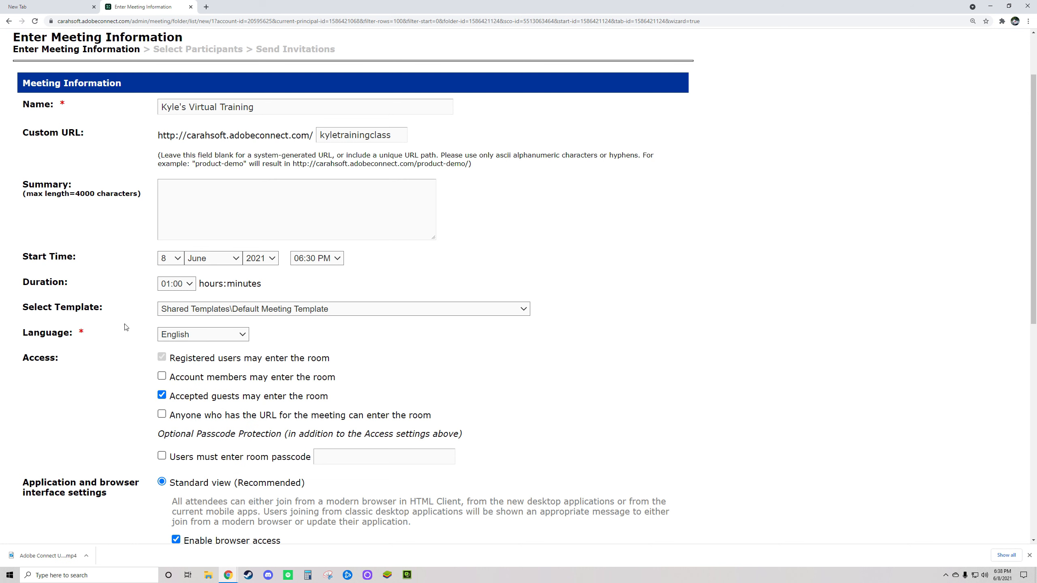
# In Access, allow account members and stop admitting accepted guests, briefly trying open-to-anyone.
pyautogui.scroll(-2, 102, 338)
pyautogui.moveTo(24, 277); pyautogui.dragTo(58, 278)
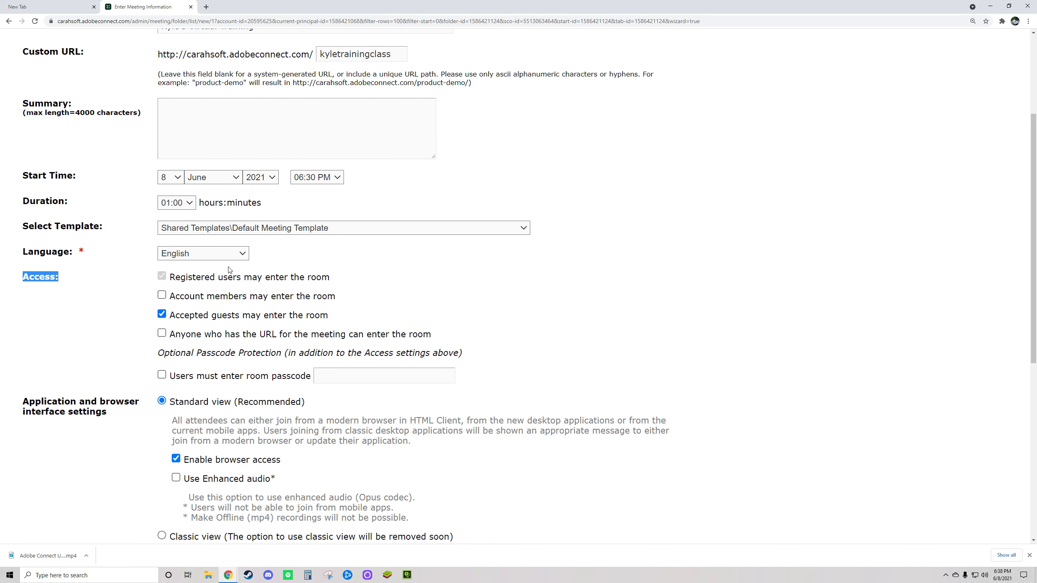
pyautogui.click(163, 298)
pyautogui.click(162, 334)
pyautogui.click(163, 311)
pyautogui.click(162, 314)
pyautogui.moveTo(174, 278); pyautogui.dragTo(336, 276)
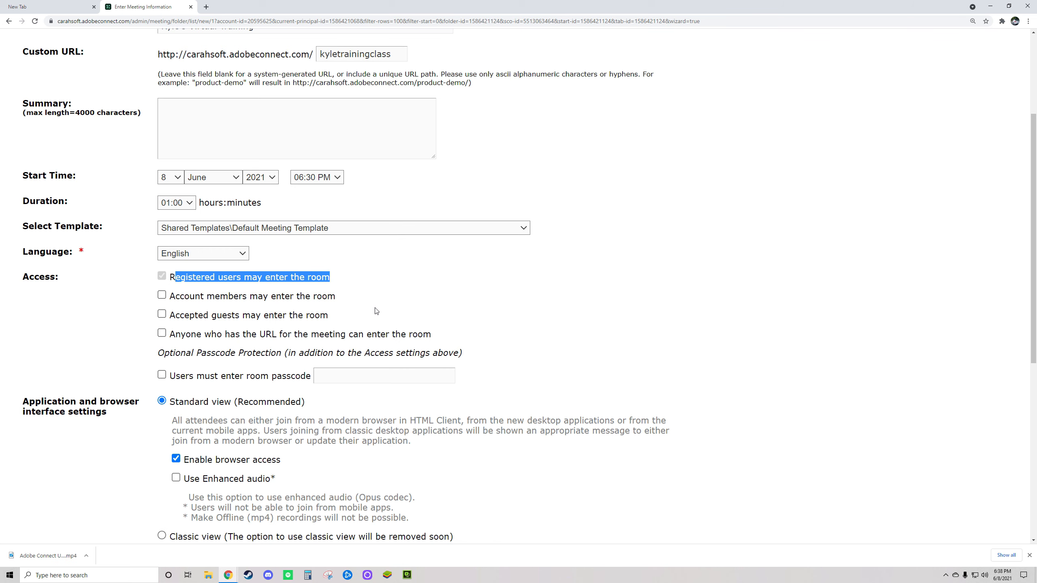
# Review the registered-users access line and re-tick 'Account members may enter the room'.
pyautogui.scroll(2, 374, 309)
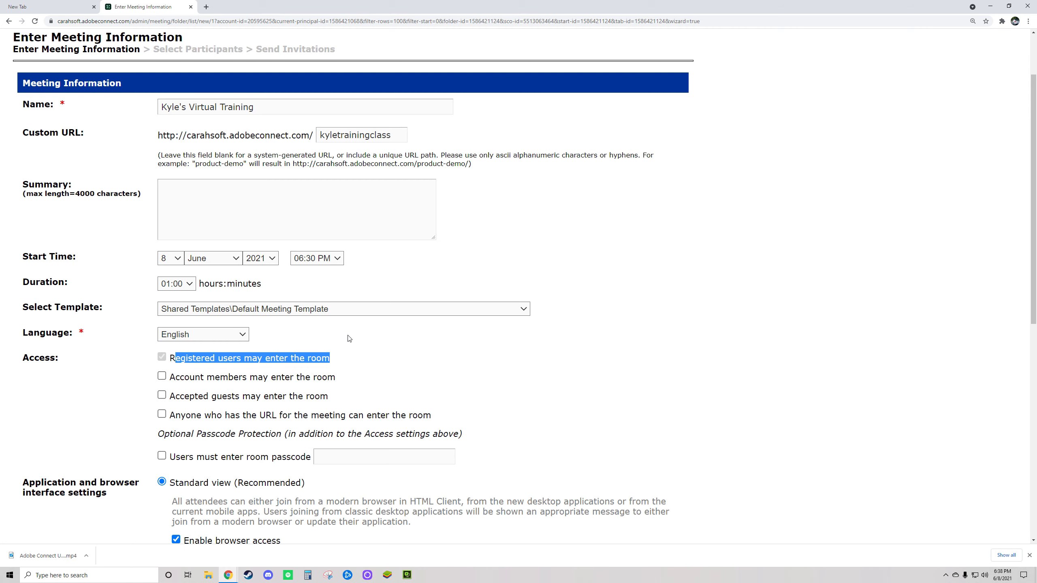
pyautogui.scroll(1, 256, 127)
pyautogui.moveTo(247, 90); pyautogui.dragTo(155, 90)
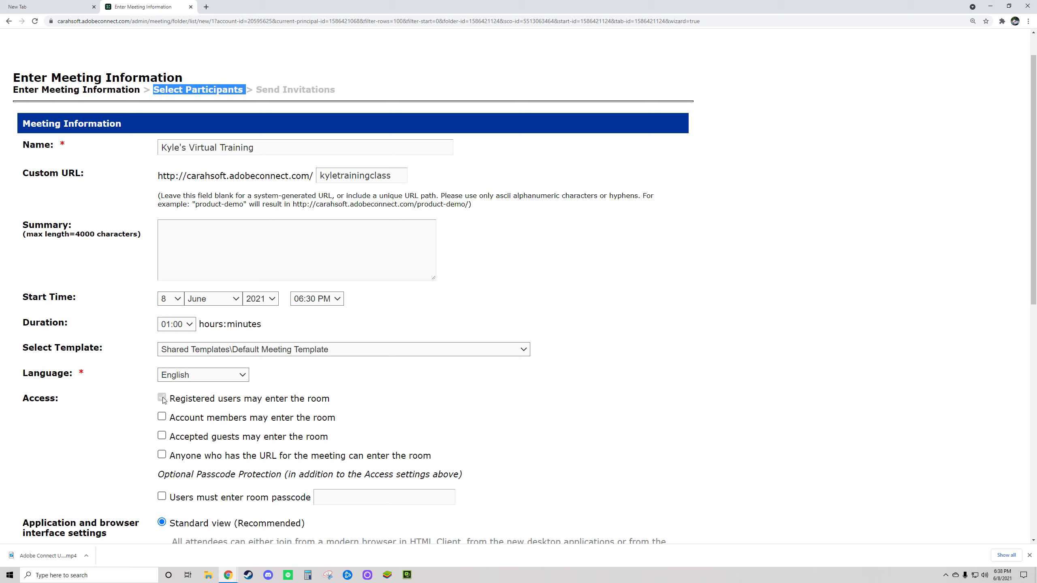
pyautogui.moveTo(175, 402); pyautogui.dragTo(339, 403)
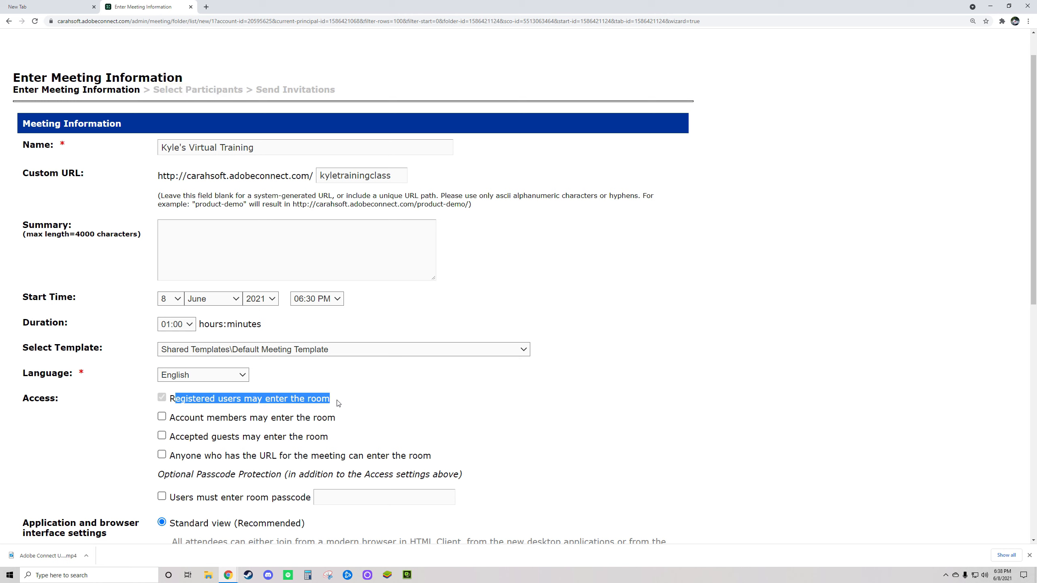
pyautogui.click(338, 402)
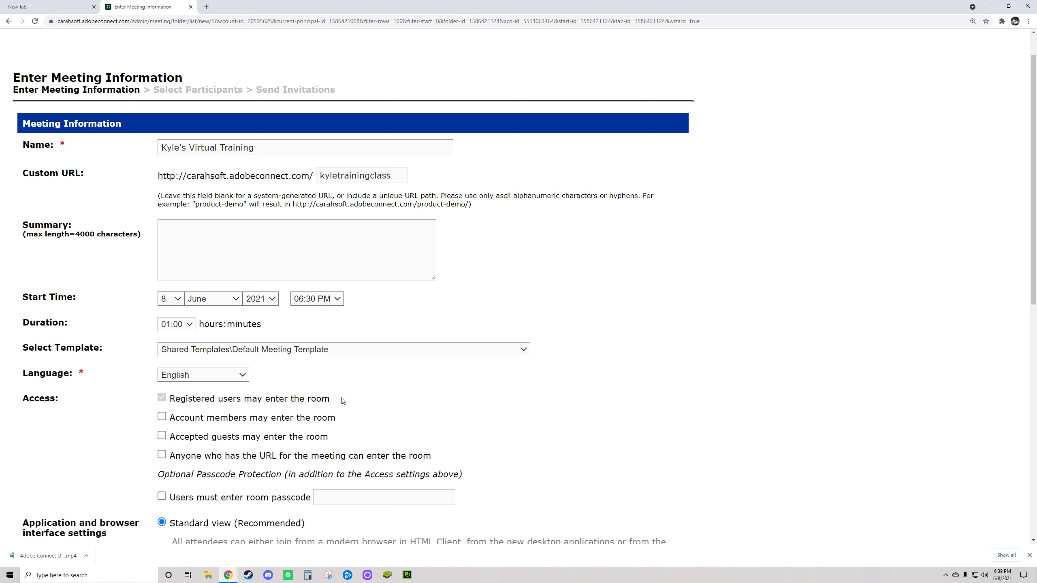
pyautogui.moveTo(339, 402); pyautogui.dragTo(170, 402)
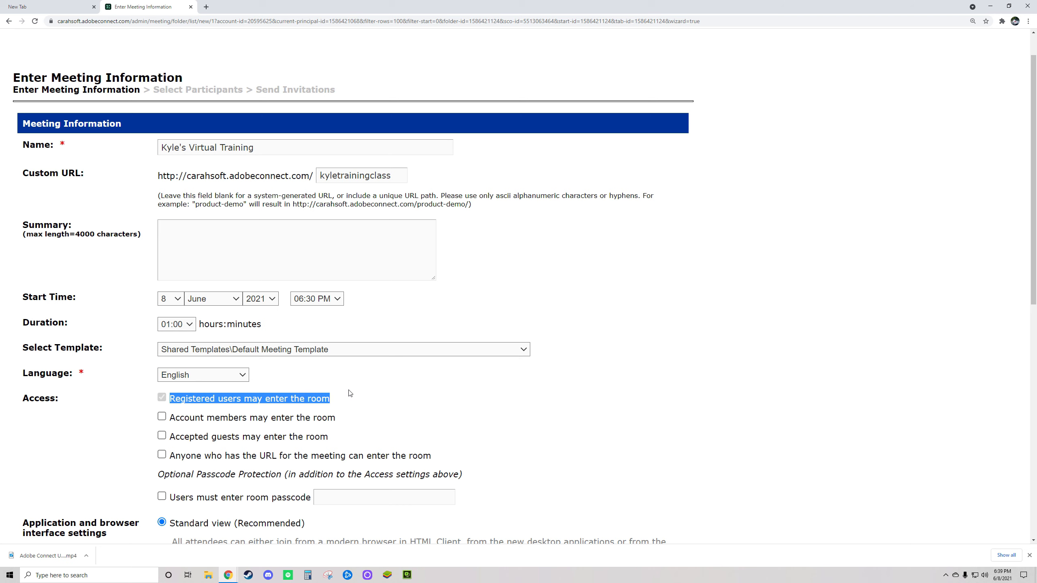
pyautogui.click(174, 400)
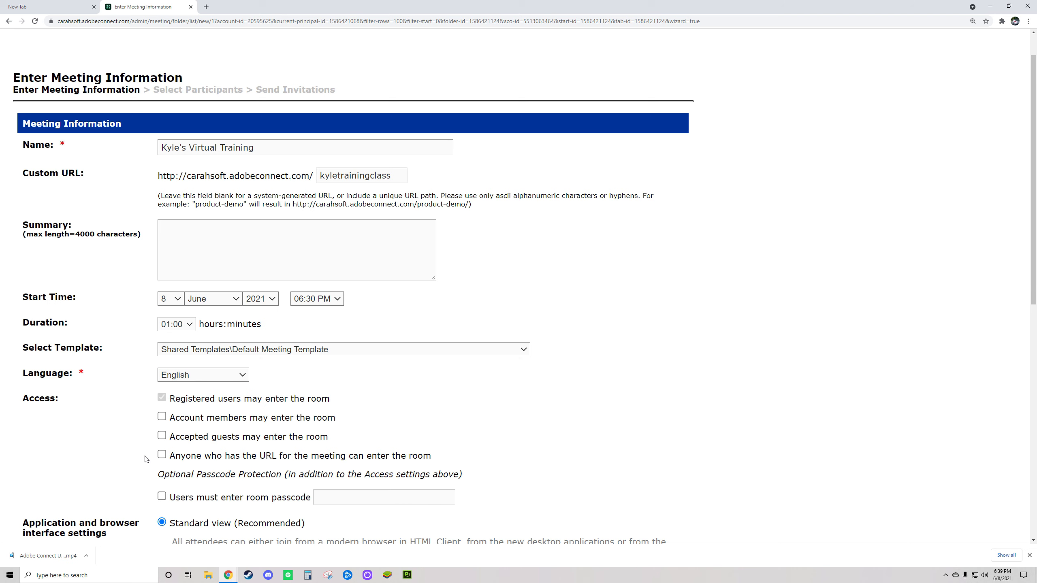
pyautogui.scroll(-1, 146, 457)
pyautogui.click(161, 376)
pyautogui.moveTo(158, 379); pyautogui.dragTo(315, 348)
pyautogui.moveTo(58, 20); pyautogui.dragTo(141, 20)
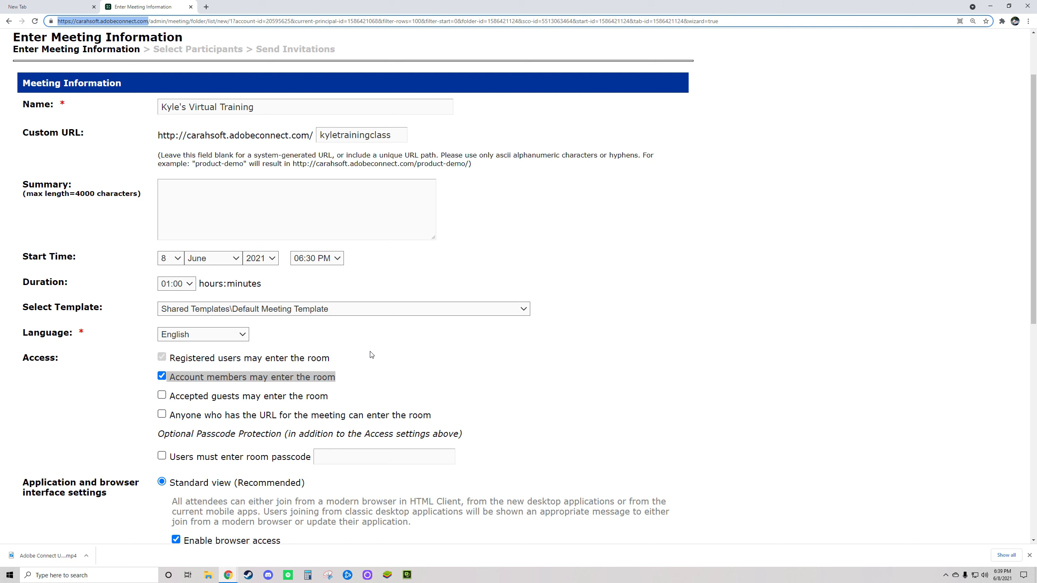
# Untick account members and re-tick 'Accepted guests may enter the room'.
pyautogui.click(162, 376)
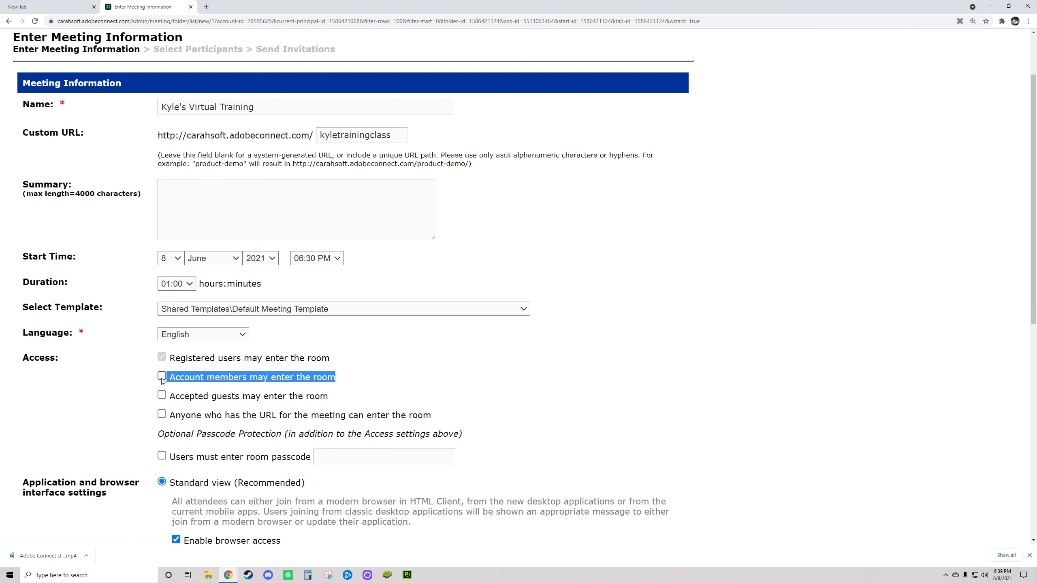
pyautogui.click(163, 396)
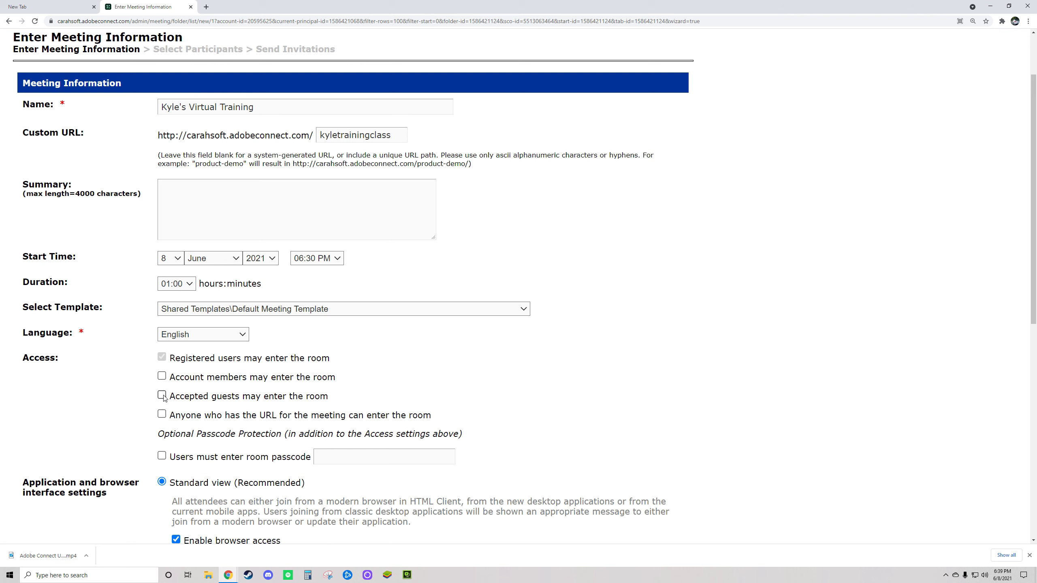
pyautogui.moveTo(169, 396); pyautogui.dragTo(333, 394)
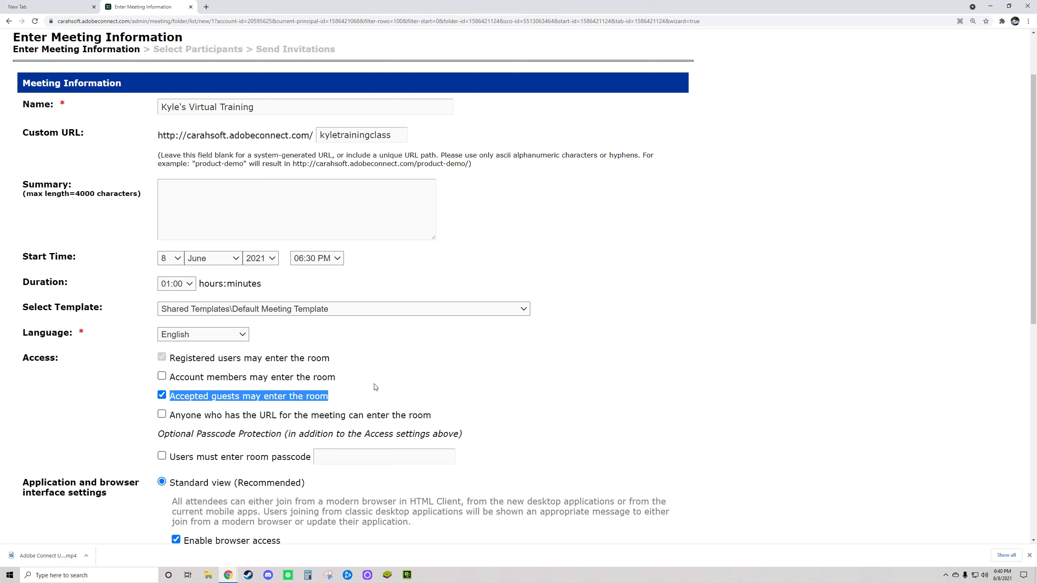
pyautogui.moveTo(350, 398); pyautogui.dragTo(170, 412)
pyautogui.click(175, 399)
pyautogui.click(176, 398)
pyautogui.moveTo(331, 398); pyautogui.dragTo(169, 397)
pyautogui.click(162, 415)
pyautogui.click(359, 399)
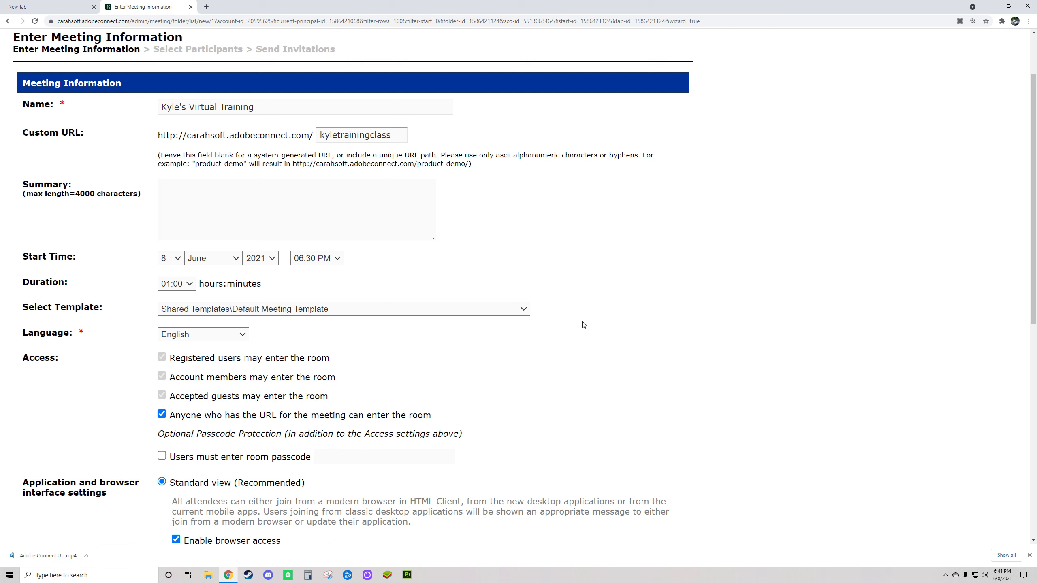
pyautogui.scroll(-1, 366, 482)
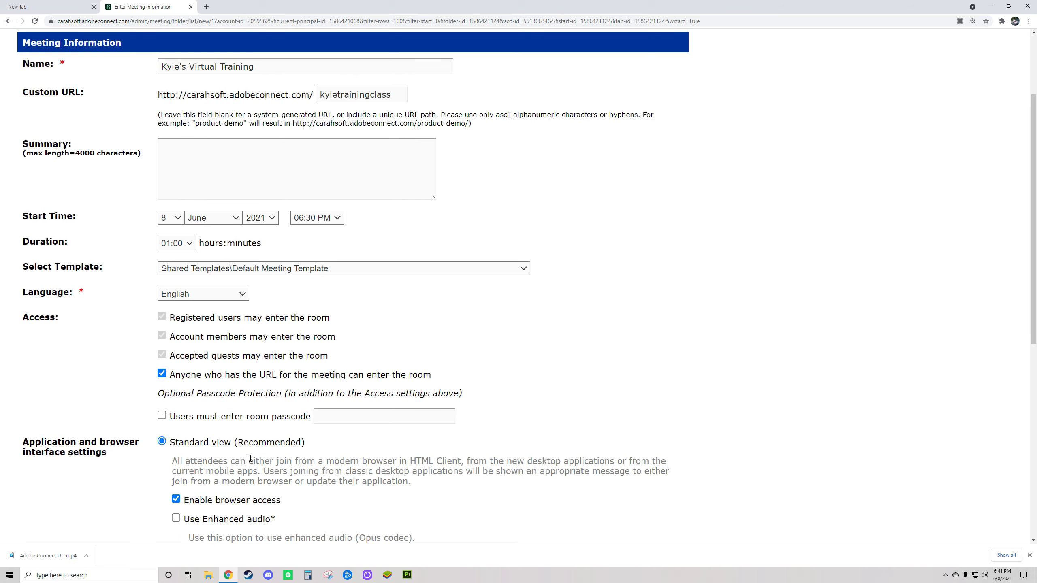
pyautogui.click(162, 416)
pyautogui.click(375, 415)
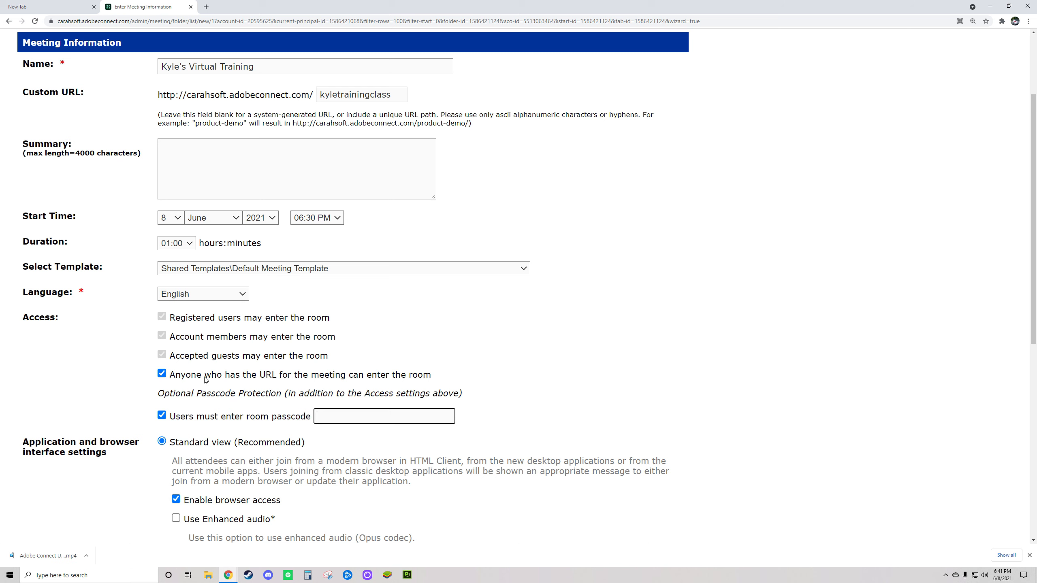
pyautogui.click(162, 415)
pyautogui.click(162, 374)
pyautogui.click(162, 336)
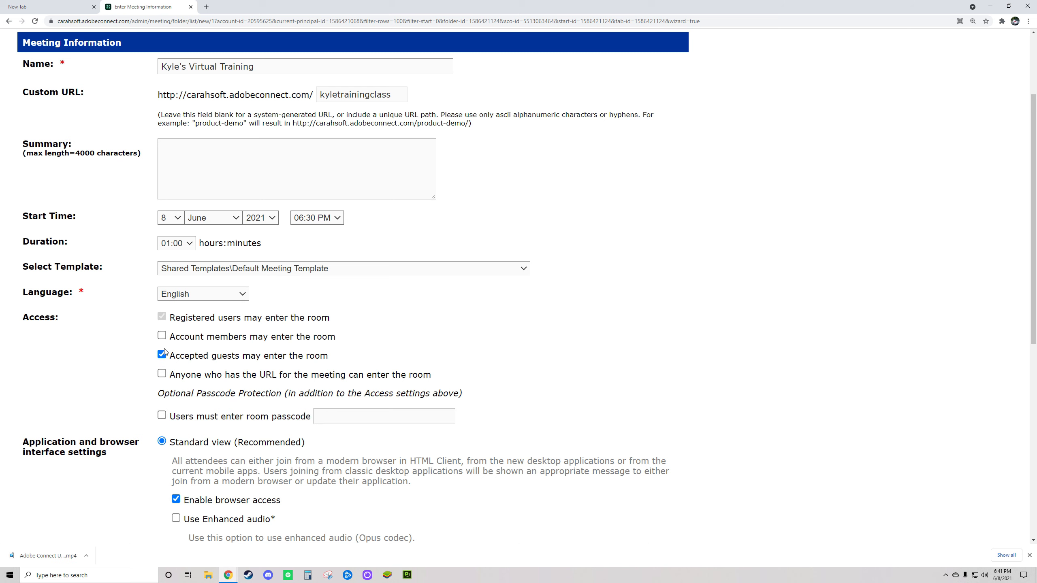
pyautogui.moveTo(165, 355); pyautogui.dragTo(129, 357)
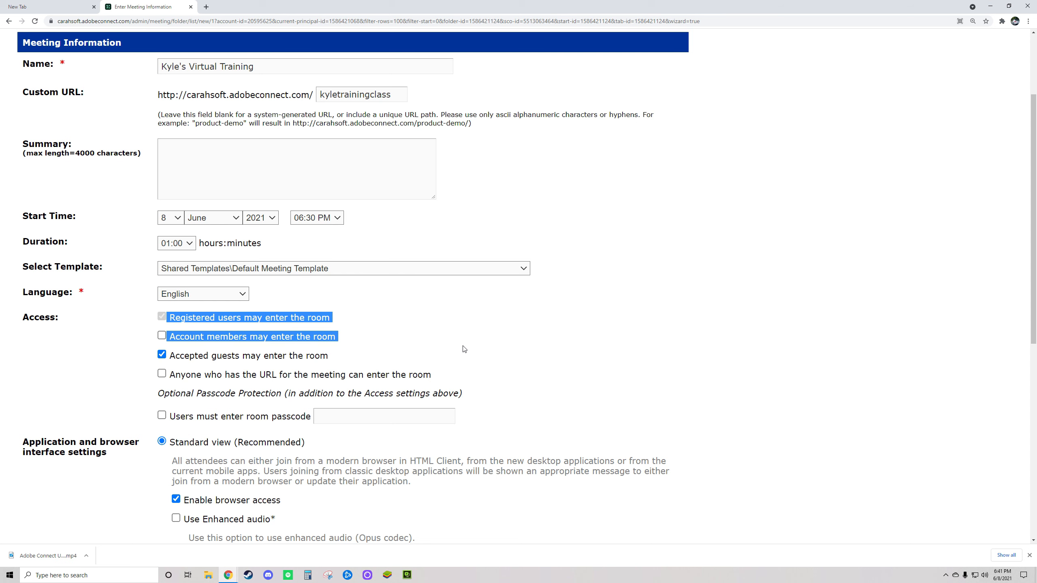
pyautogui.click(129, 342)
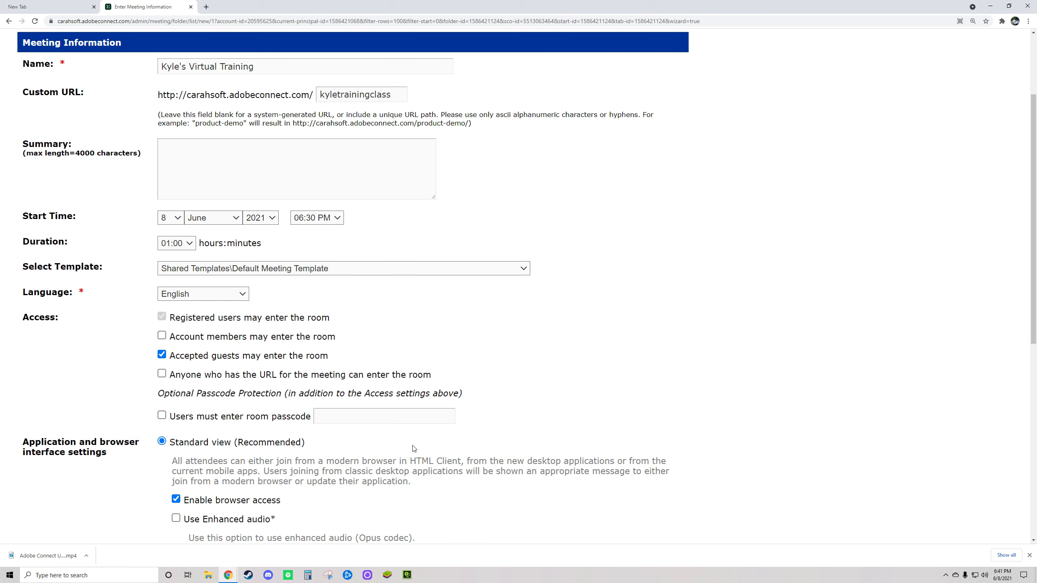
pyautogui.scroll(-3, 429, 401)
pyautogui.scroll(-1, 428, 402)
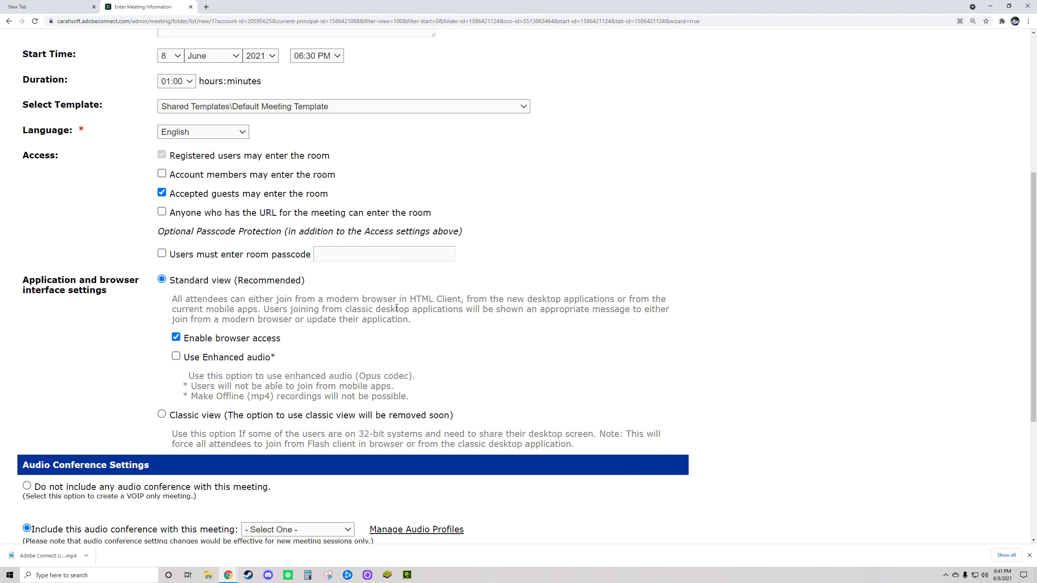
pyautogui.moveTo(168, 281); pyautogui.dragTo(320, 282)
pyautogui.click(251, 297)
pyautogui.moveTo(173, 300); pyautogui.dragTo(420, 323)
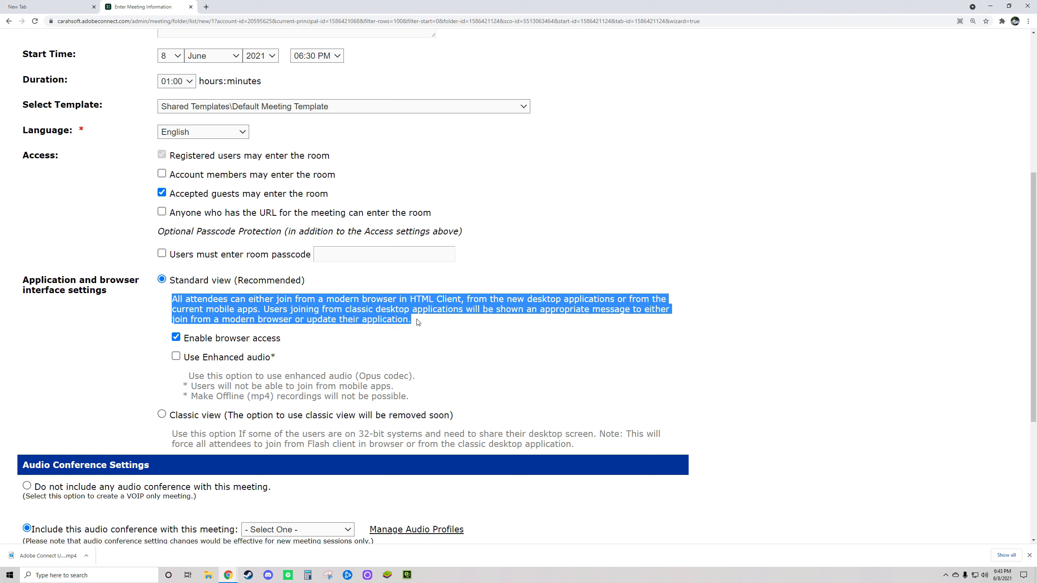
pyautogui.moveTo(412, 321); pyautogui.dragTo(169, 302)
pyautogui.click(419, 324)
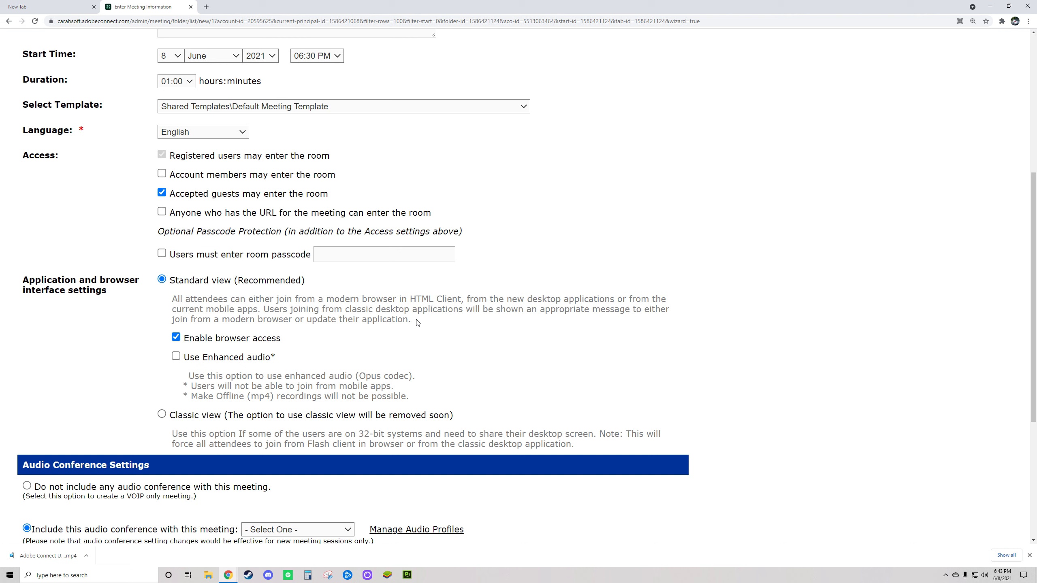
pyautogui.moveTo(413, 321); pyautogui.dragTo(173, 298)
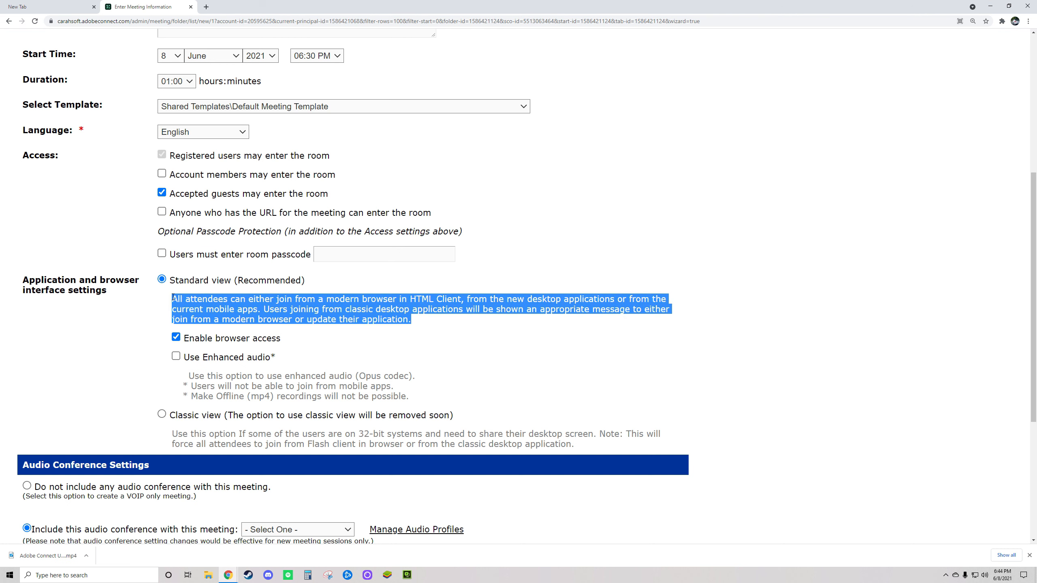
pyautogui.click(421, 323)
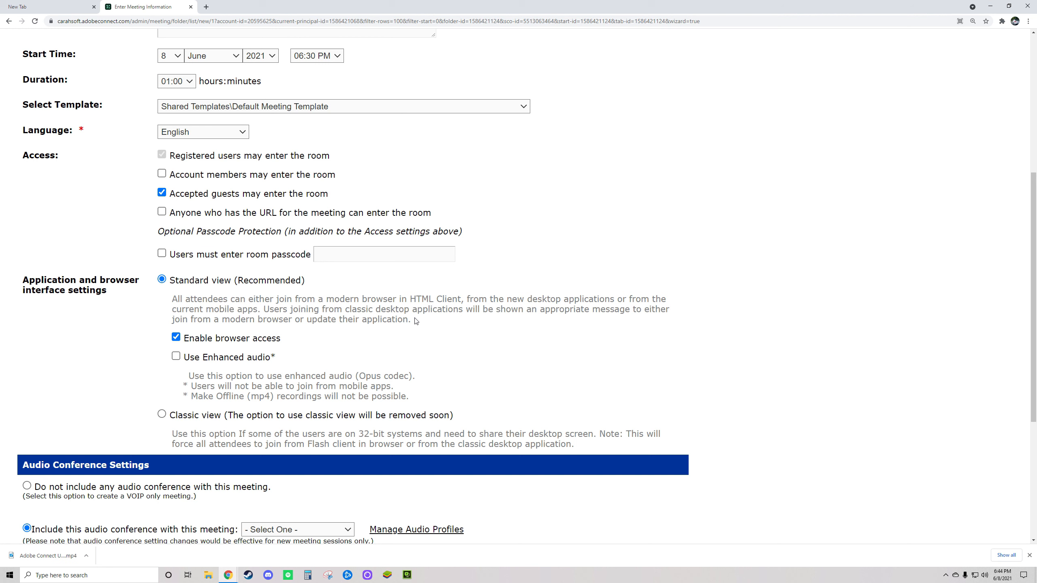
pyautogui.moveTo(281, 339); pyautogui.dragTo(187, 341)
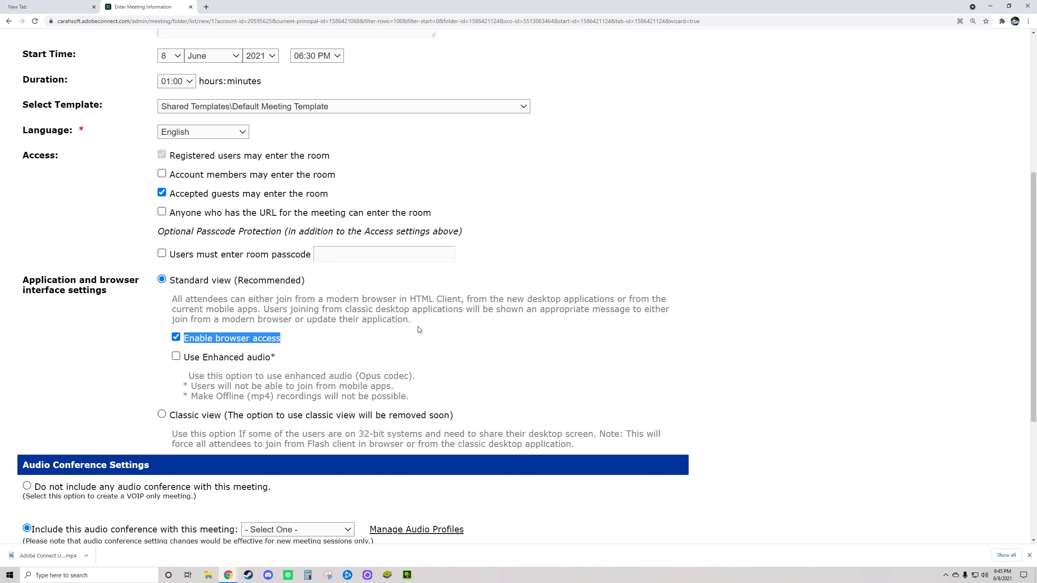
pyautogui.click(176, 338)
pyautogui.click(330, 351)
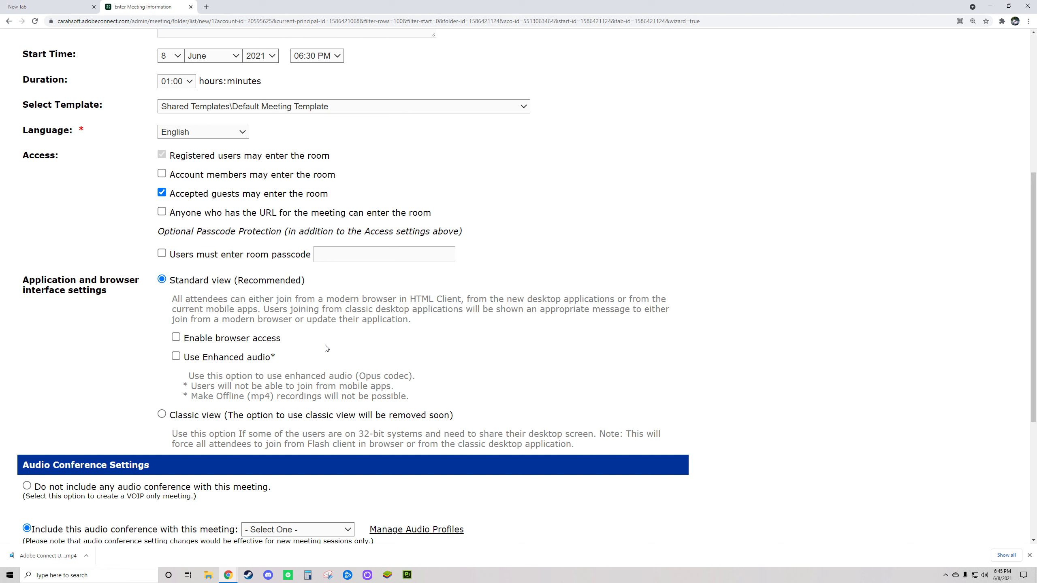
pyautogui.click(188, 339)
pyautogui.click(176, 338)
pyautogui.moveTo(410, 320); pyautogui.dragTo(170, 299)
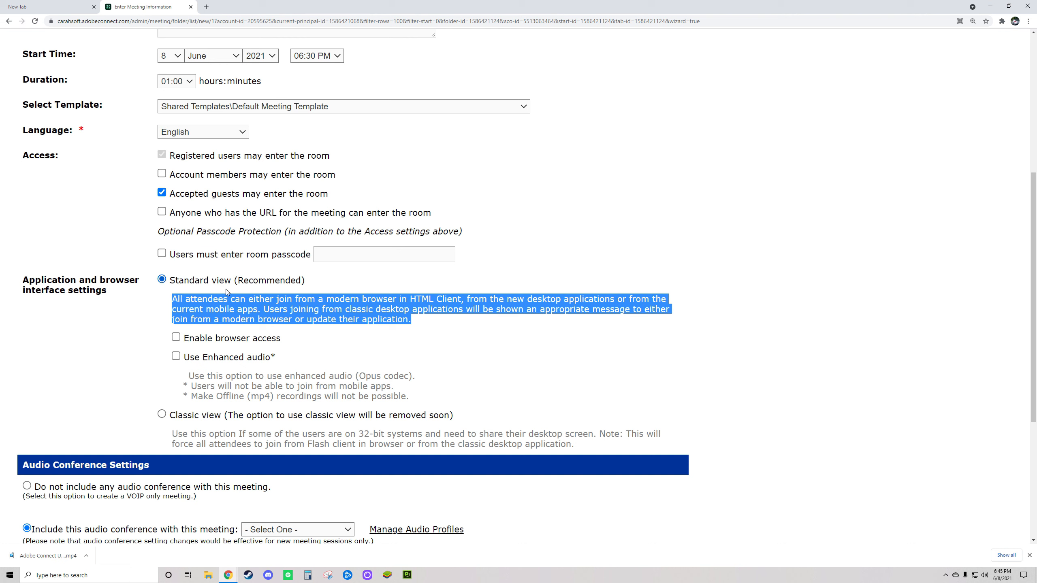
pyautogui.click(176, 337)
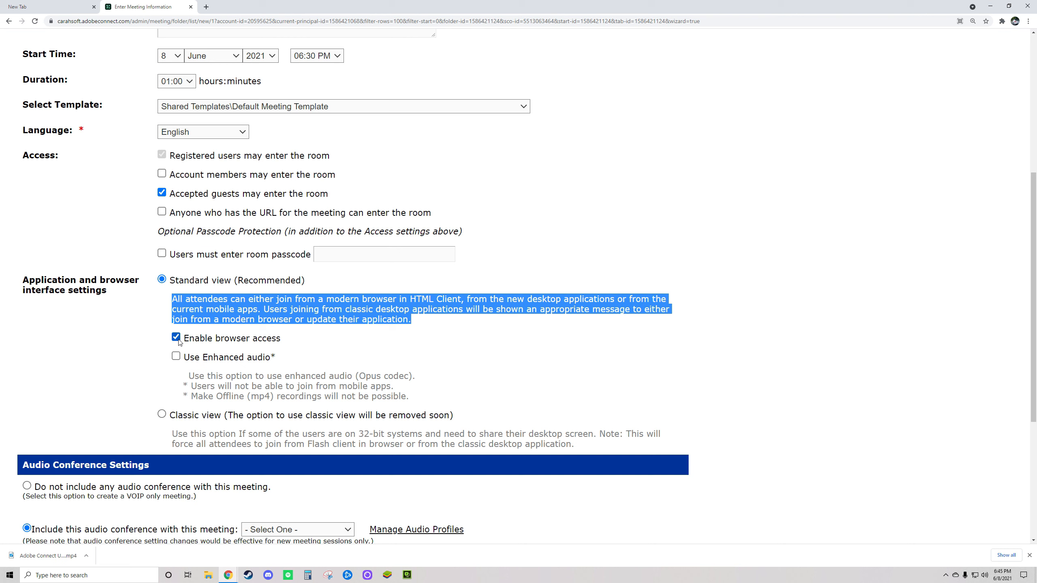
pyautogui.click(401, 318)
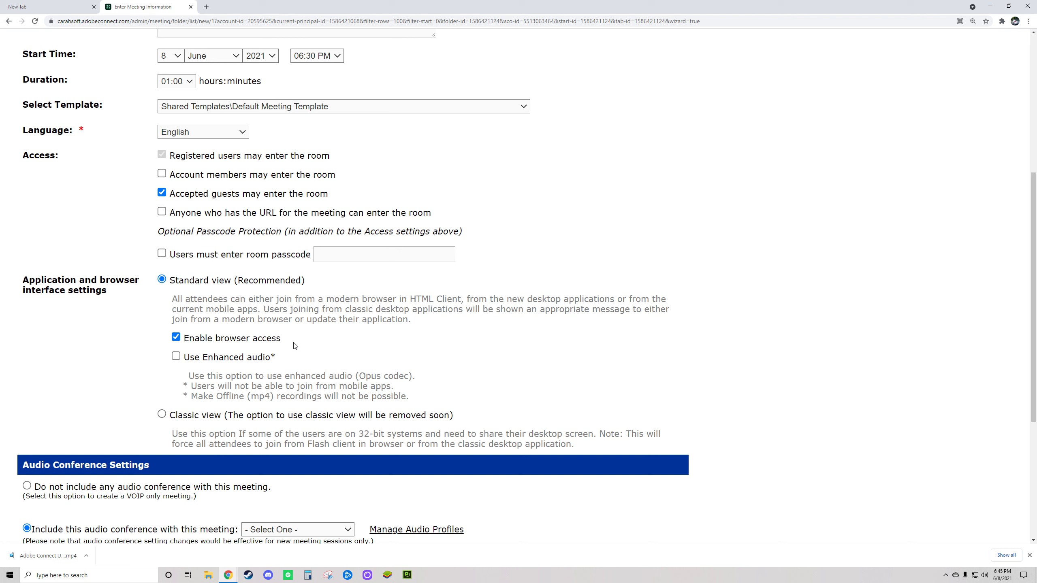
pyautogui.moveTo(417, 323); pyautogui.dragTo(165, 304)
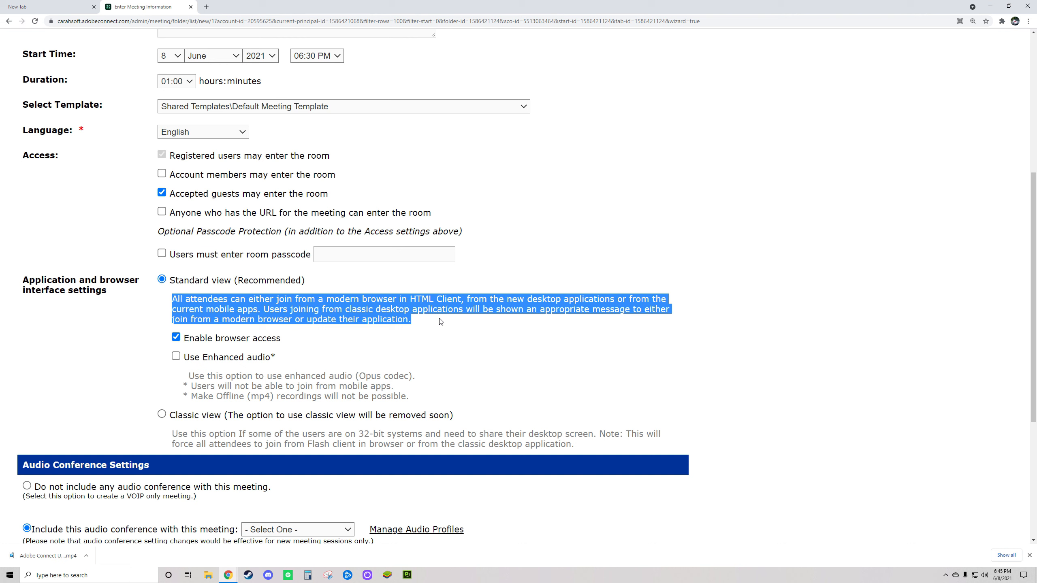
pyautogui.moveTo(284, 339); pyautogui.dragTo(183, 339)
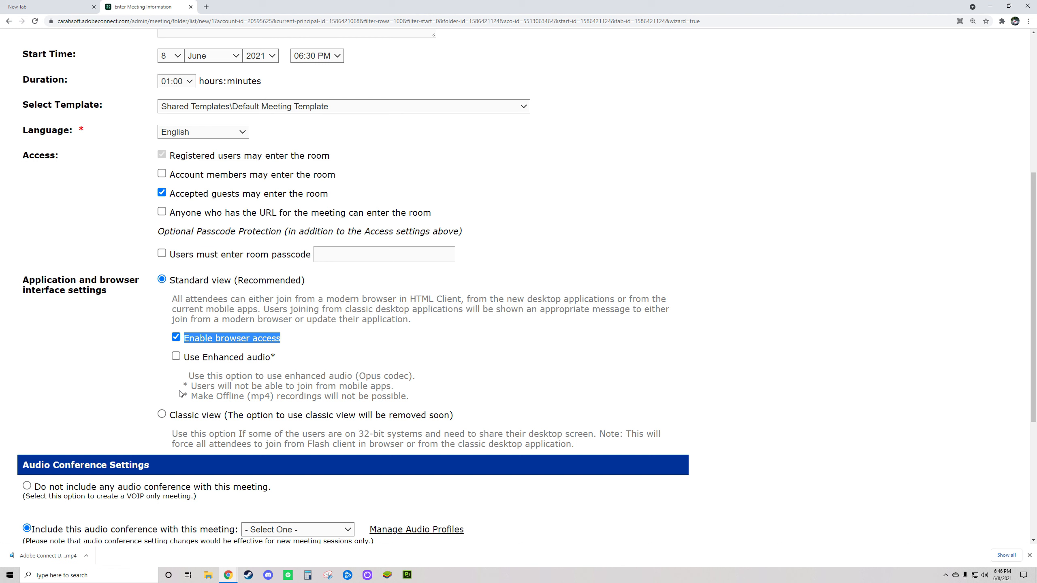
# Tick 'Use Enhanced audio' and highlight its Opus codec note.
pyautogui.click(141, 362)
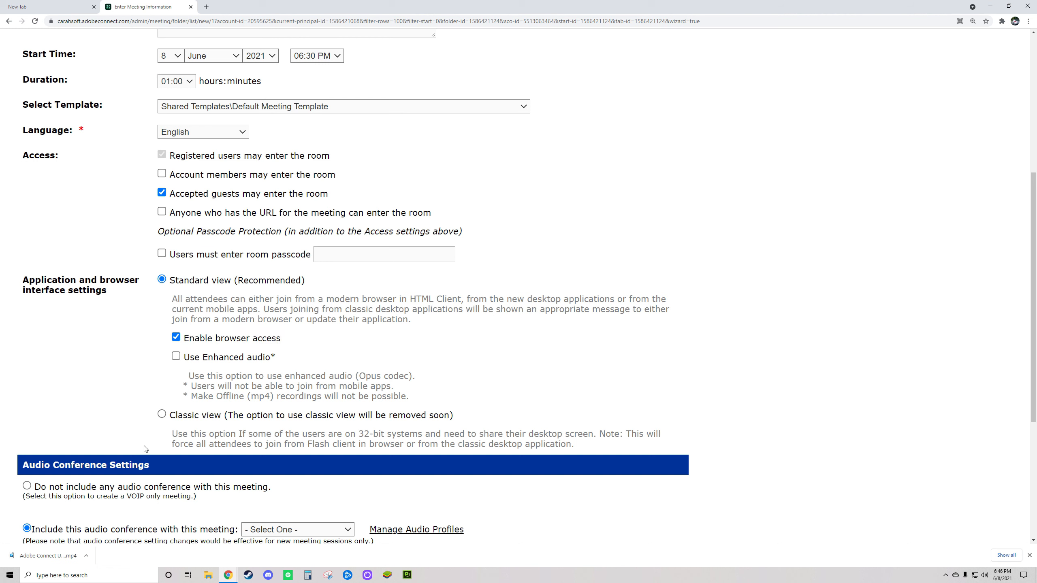
pyautogui.click(176, 358)
pyautogui.moveTo(360, 376); pyautogui.dragTo(496, 354)
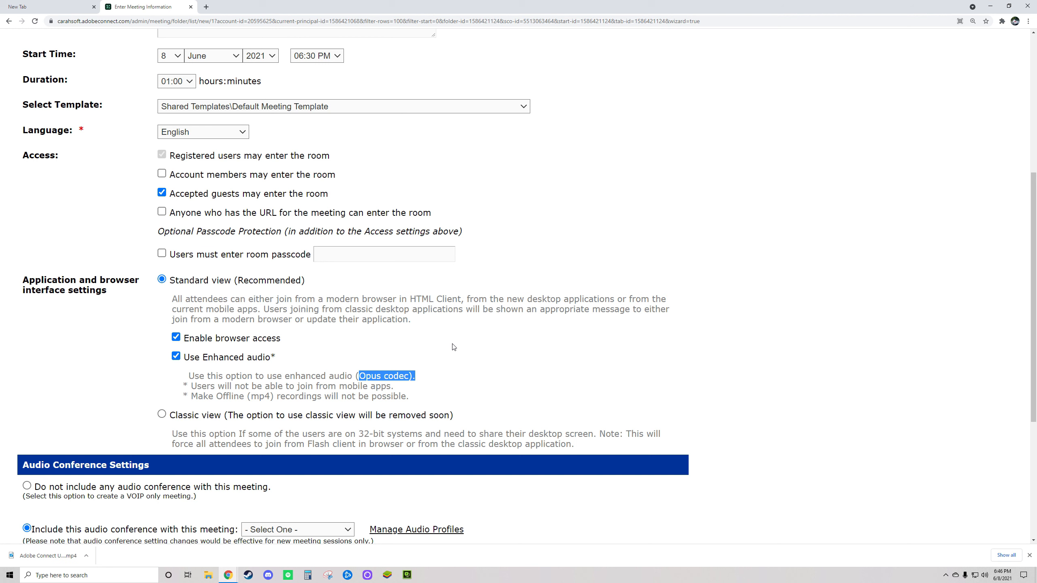
pyautogui.moveTo(191, 388)
pyautogui.mouseDown()
pyautogui.moveTo(415, 399)
pyautogui.moveTo(185, 384)
pyautogui.mouseUp()
# Highlight the enhanced audio warnings about mobile apps and offline MP4 recordings.
pyautogui.click(414, 401)
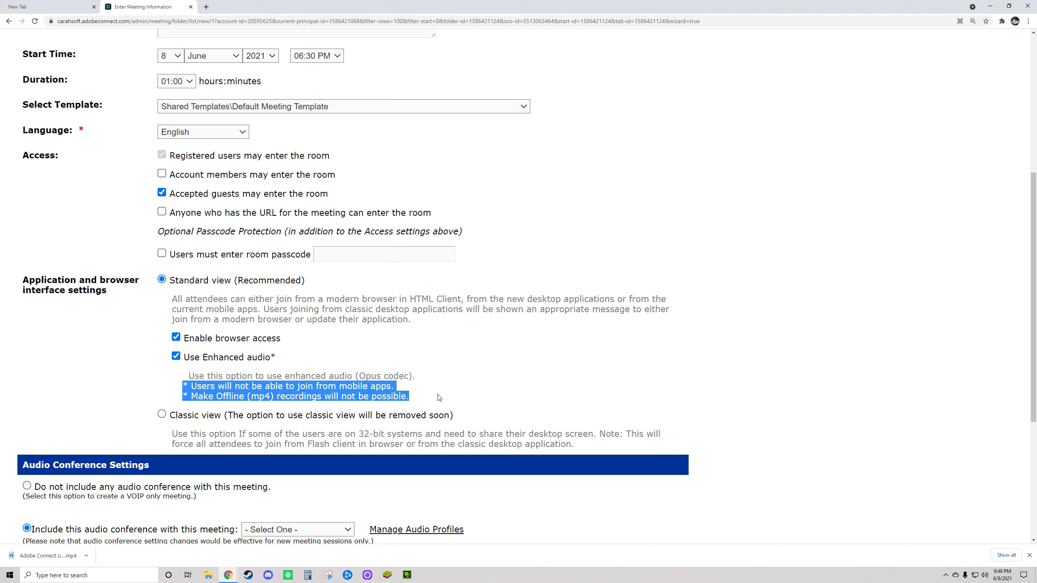
pyautogui.click(407, 391)
pyautogui.moveTo(413, 399); pyautogui.dragTo(185, 388)
pyautogui.moveTo(176, 281); pyautogui.dragTo(320, 300)
pyautogui.click(230, 397)
pyautogui.moveTo(189, 386); pyautogui.dragTo(396, 391)
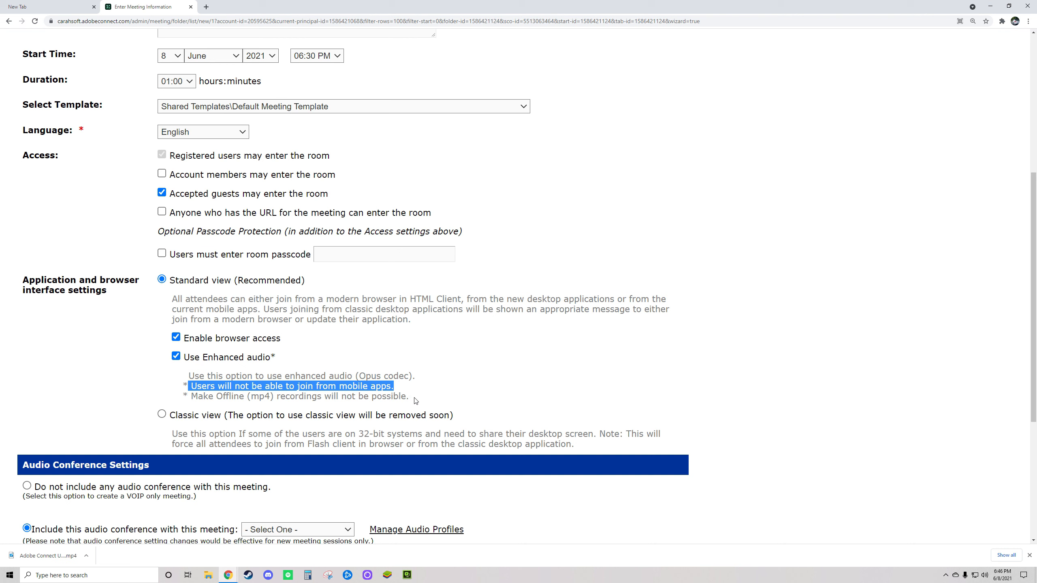
pyautogui.moveTo(191, 396); pyautogui.dragTo(407, 393)
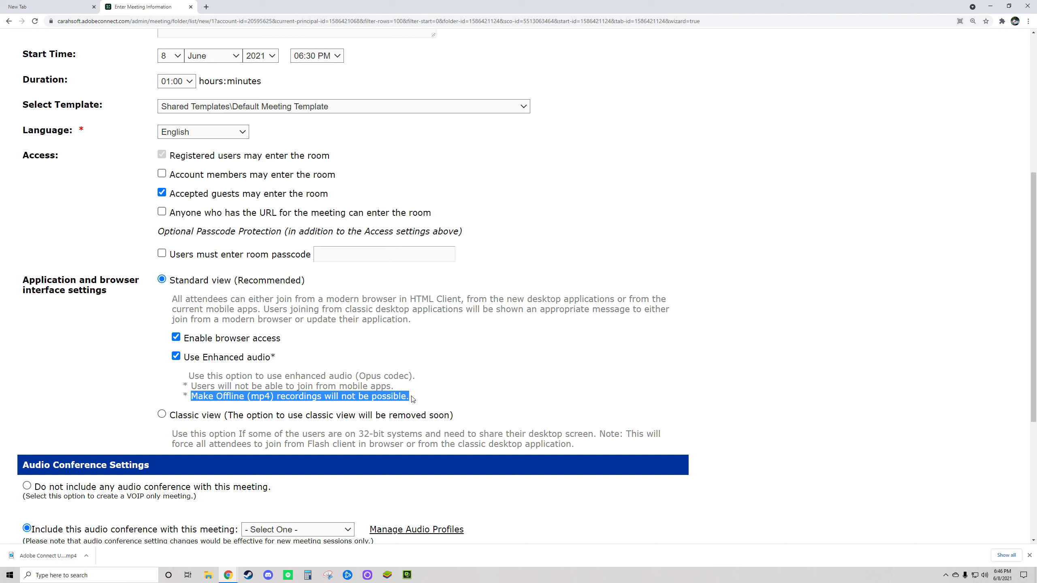
pyautogui.click(413, 399)
pyautogui.moveTo(412, 400)
pyautogui.mouseDown()
pyautogui.moveTo(182, 397)
pyautogui.moveTo(184, 387)
pyautogui.moveTo(415, 399)
pyautogui.mouseUp()
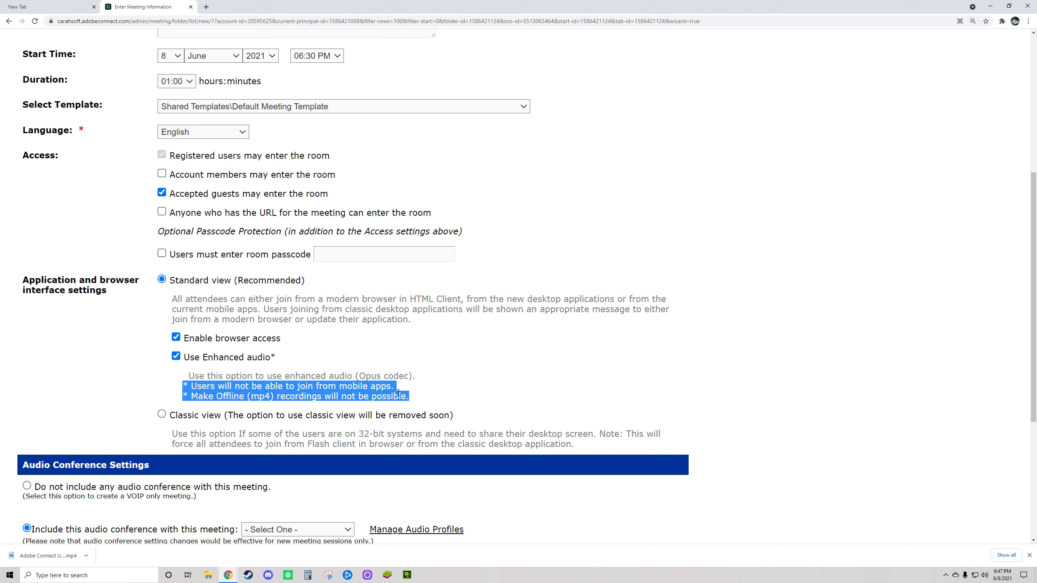
pyautogui.scroll(-1, 181, 376)
pyautogui.moveTo(170, 376); pyautogui.dragTo(451, 375)
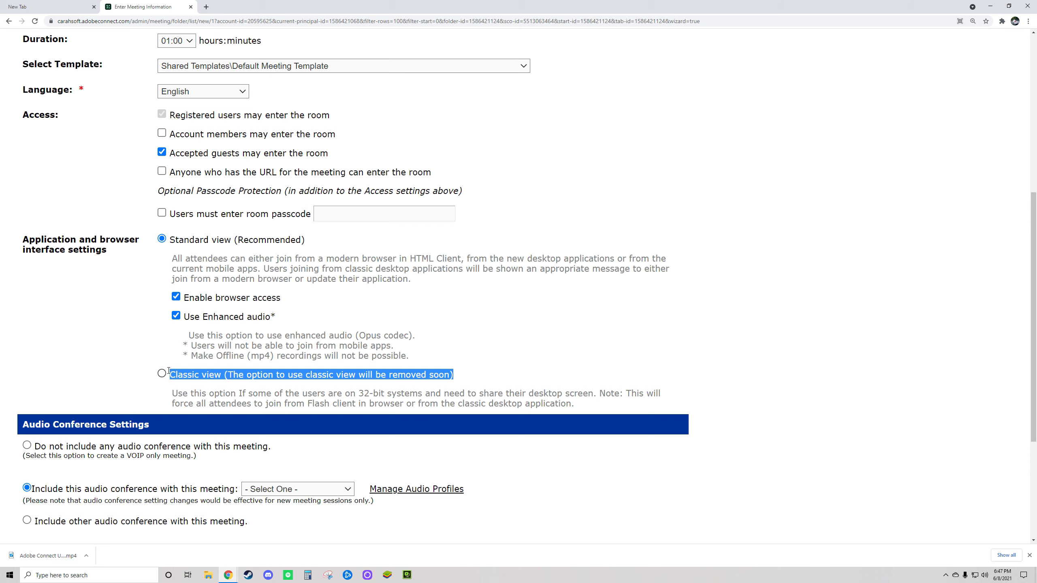
pyautogui.click(142, 371)
pyautogui.moveTo(177, 380); pyautogui.dragTo(464, 376)
pyautogui.click(171, 381)
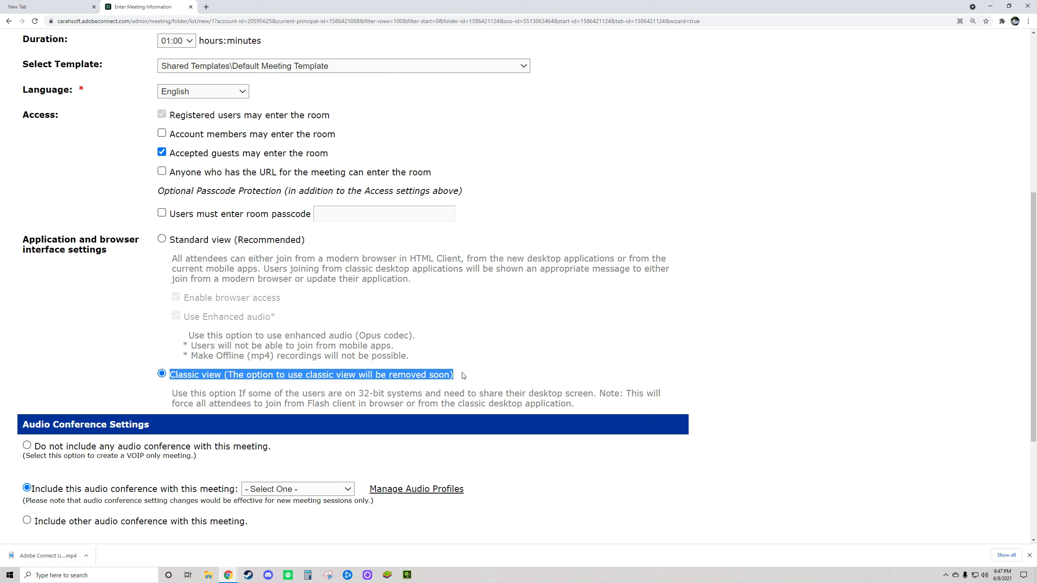
pyautogui.click(138, 321)
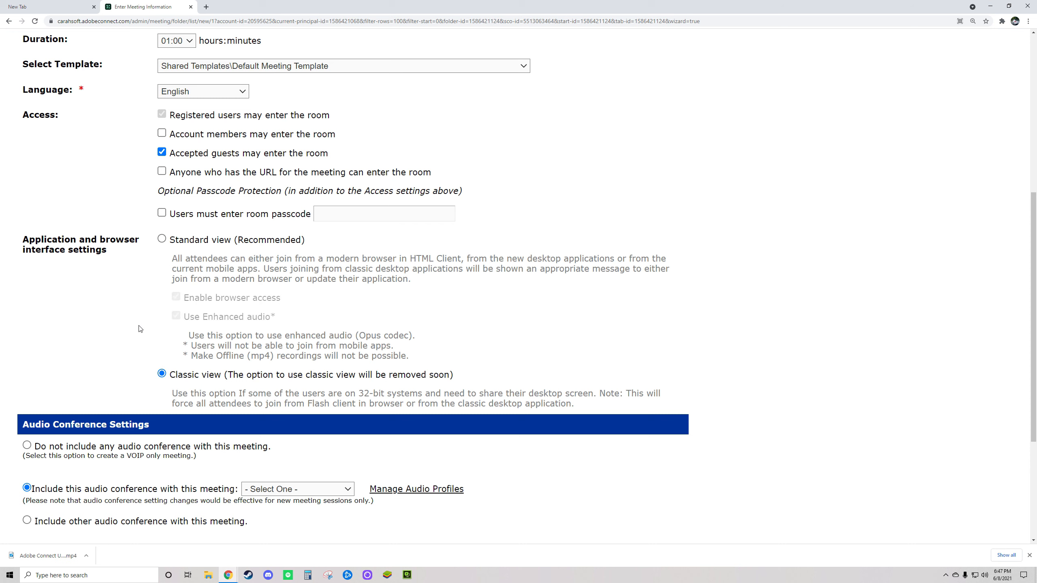
pyautogui.click(164, 240)
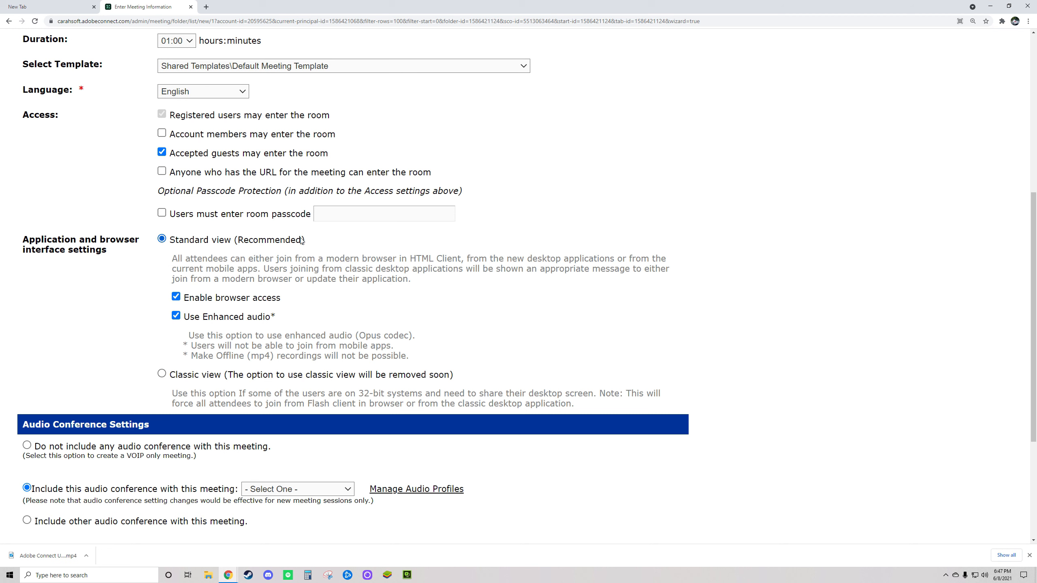
pyautogui.click(161, 374)
pyautogui.click(162, 239)
pyautogui.moveTo(170, 240); pyautogui.dragTo(201, 252)
pyautogui.click(422, 283)
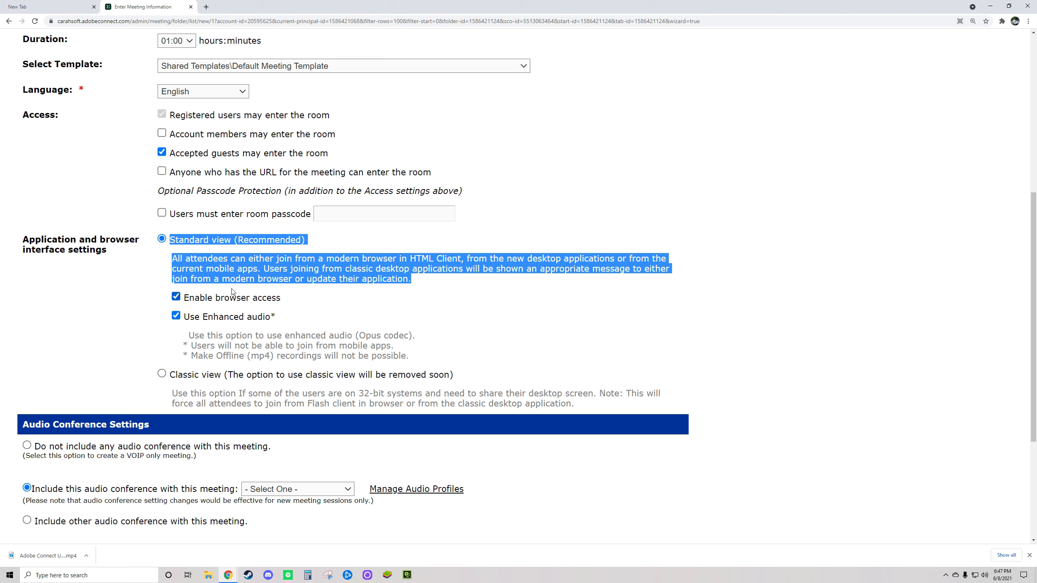
pyautogui.scroll(-2, 492, 363)
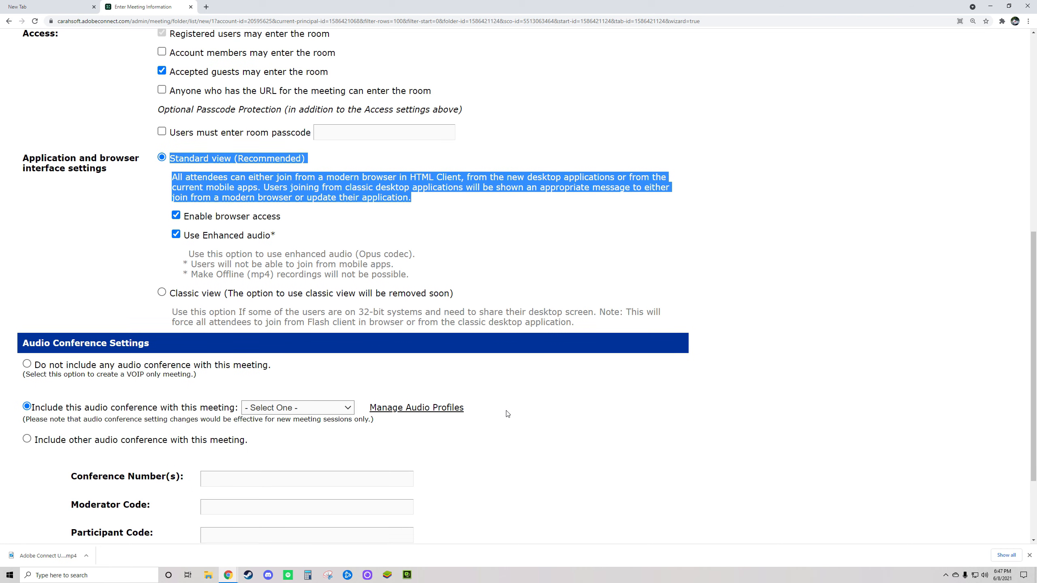
pyautogui.scroll(-3, 507, 415)
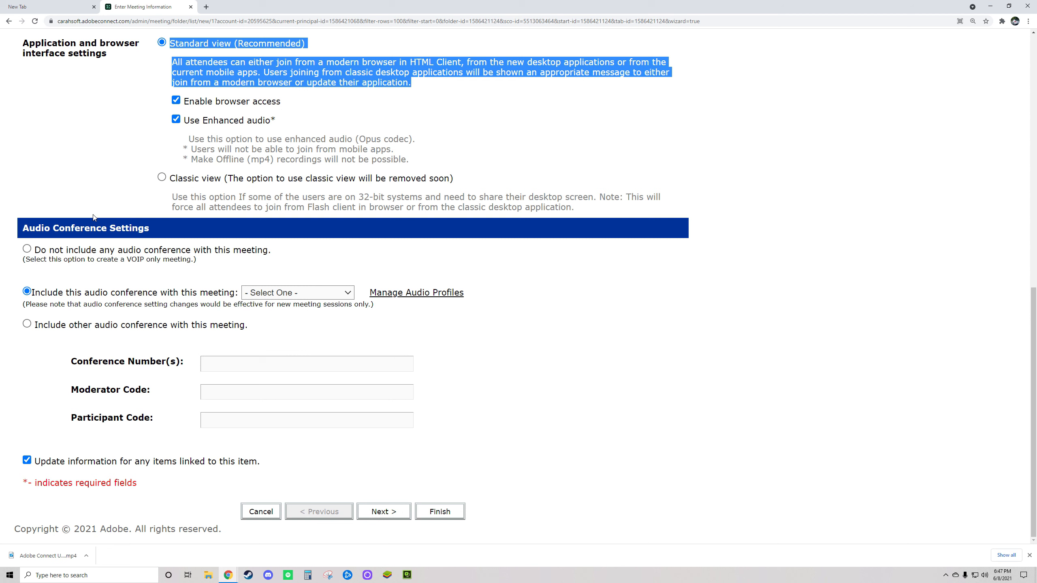
# Select 'Do not include any audio conference', review its VOIP note, then choose 'Include this audio conference'.
pyautogui.click(28, 249)
pyautogui.moveTo(34, 250); pyautogui.dragTo(272, 253)
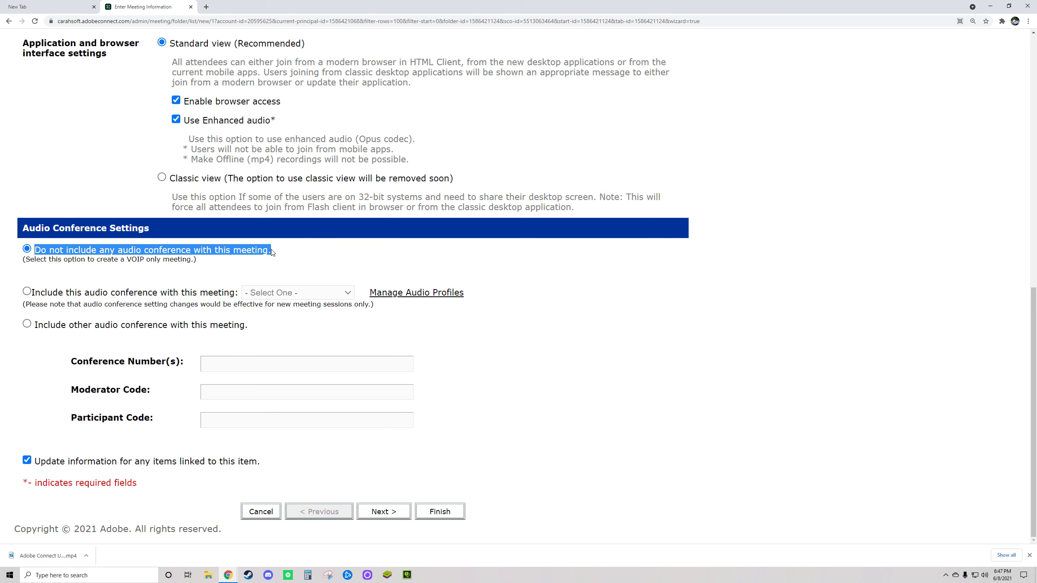
pyautogui.moveTo(41, 250); pyautogui.dragTo(195, 260)
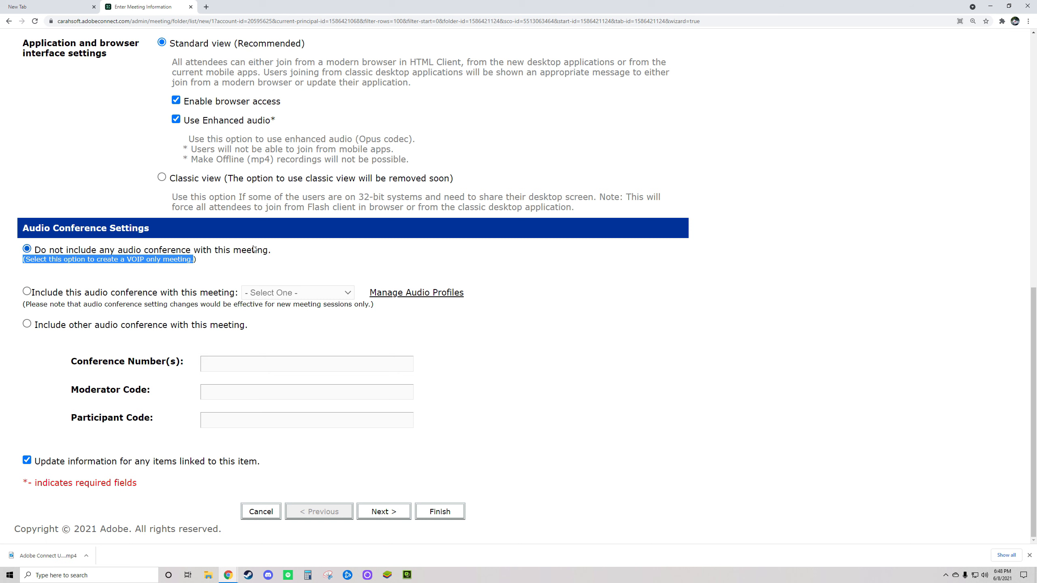
pyautogui.moveTo(206, 263); pyautogui.dragTo(29, 250)
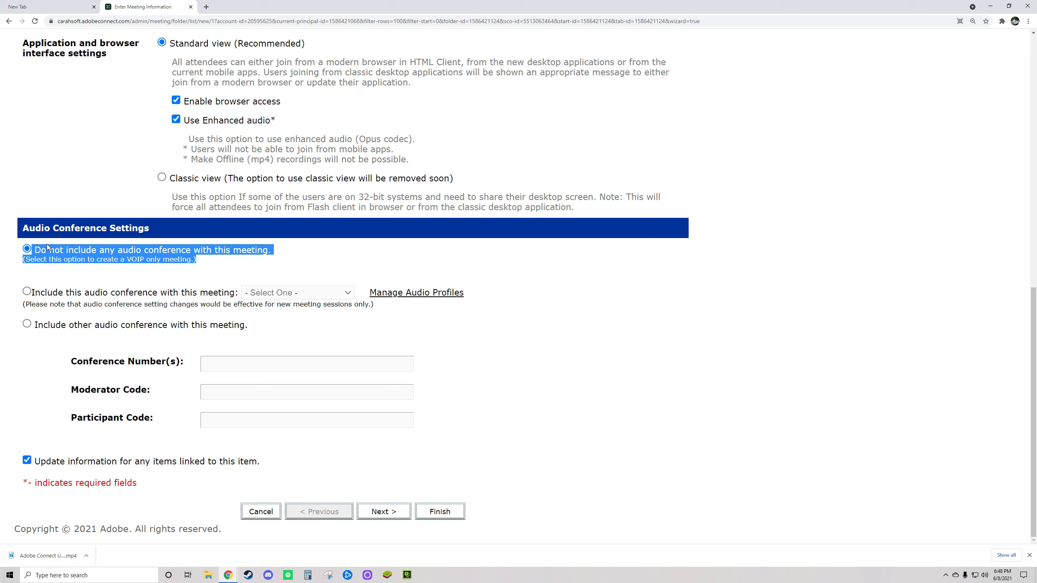
pyautogui.click(59, 273)
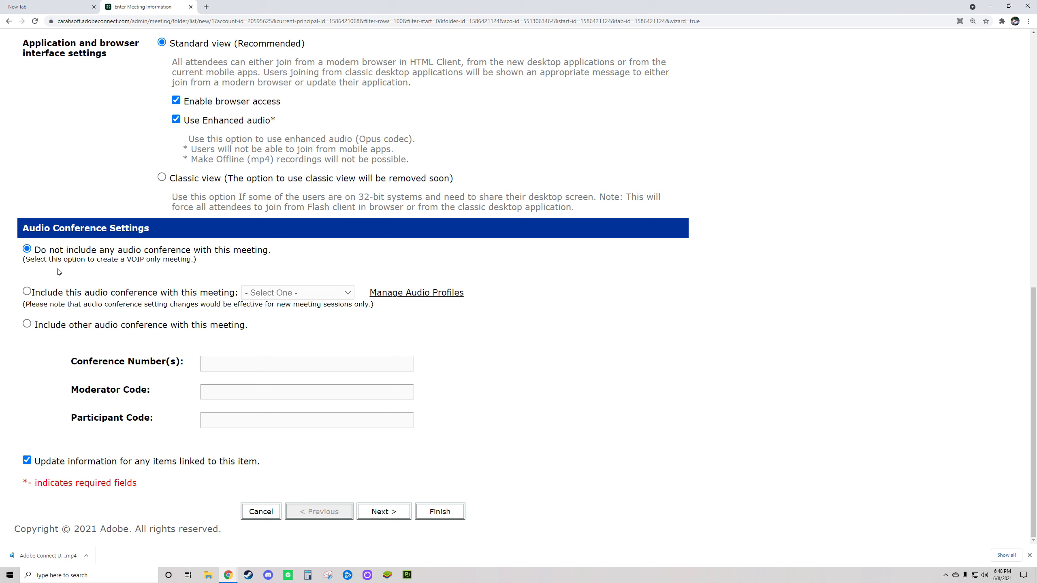
pyautogui.click(27, 291)
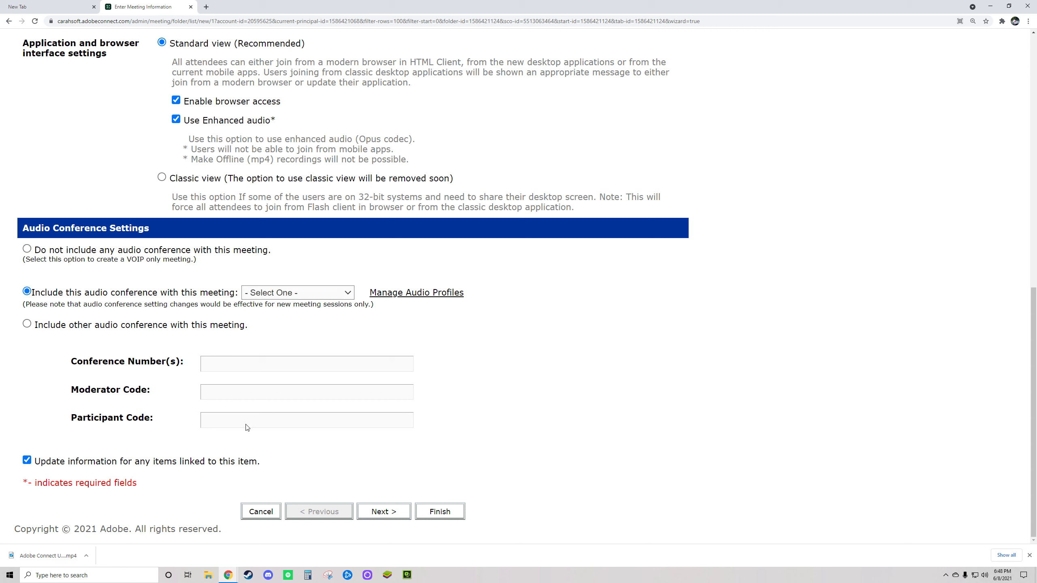
# Open the audio profile list, close it unchosen, and highlight Manage Audio Profiles.
pyautogui.click(332, 293)
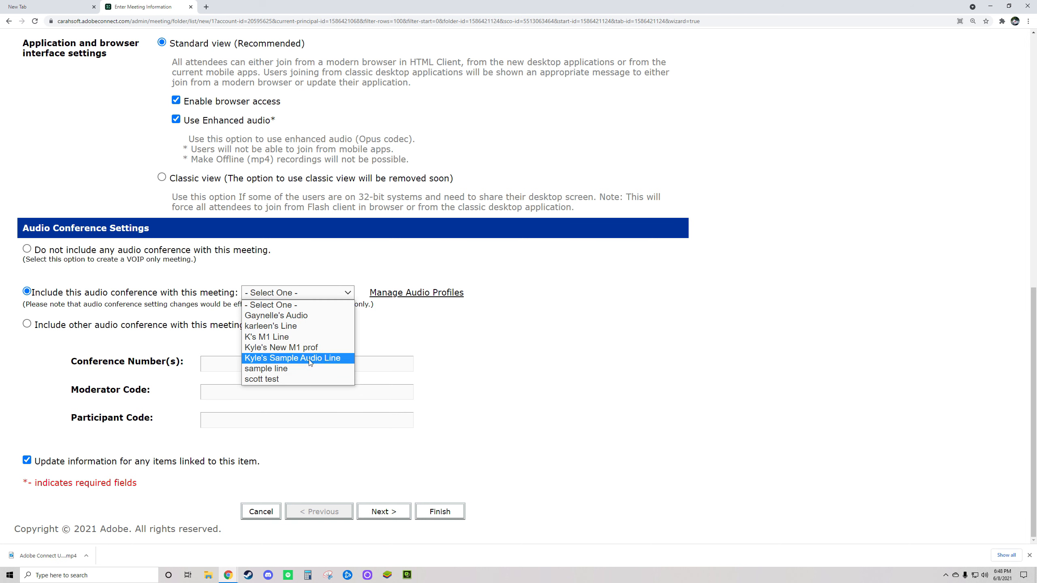
pyautogui.click(433, 313)
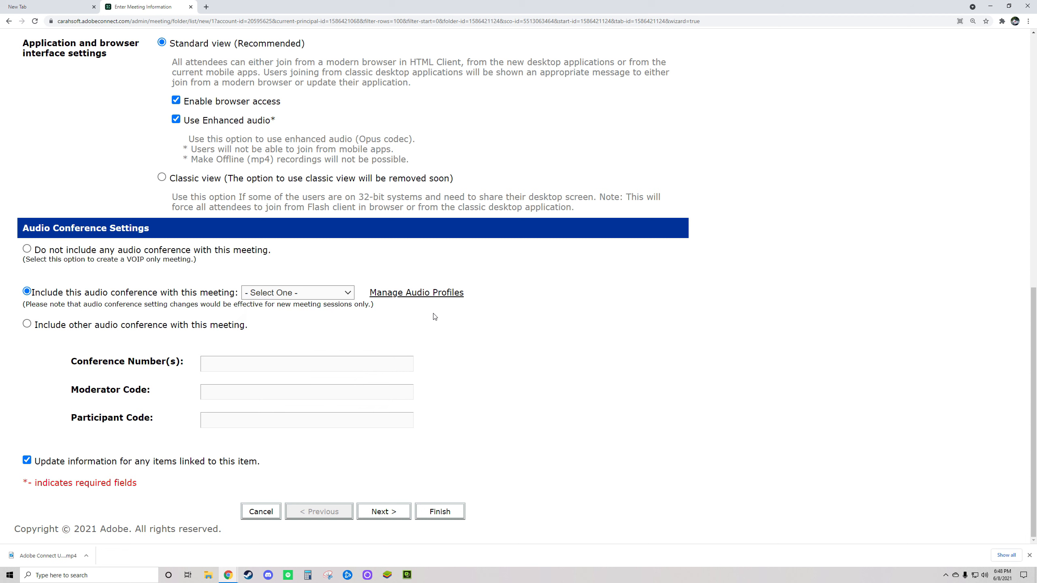
pyautogui.moveTo(473, 296); pyautogui.dragTo(372, 298)
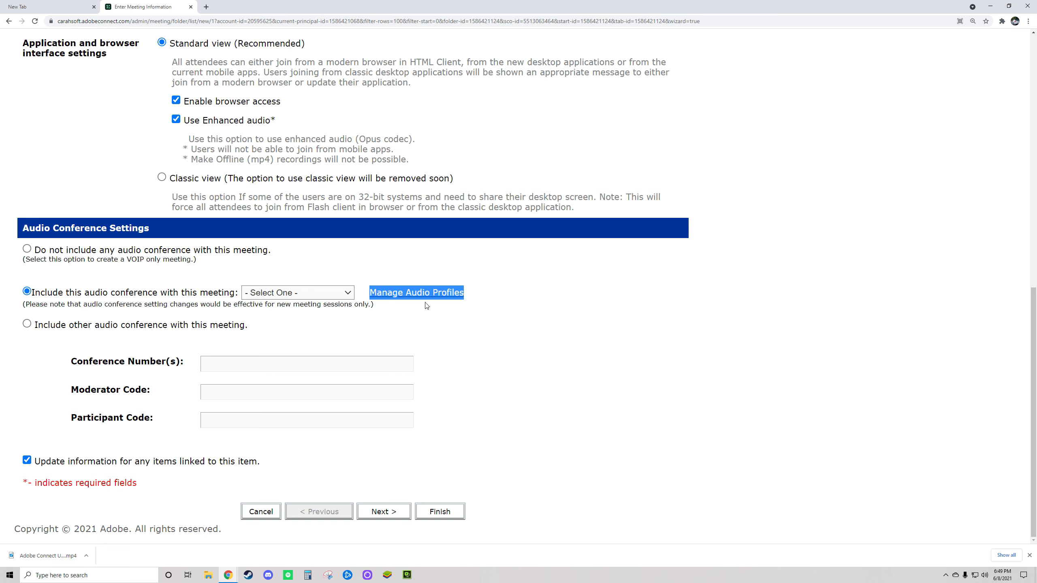
# Try the other audio conference option and step through its conference number and code fields.
pyautogui.click(490, 300)
pyautogui.click(27, 325)
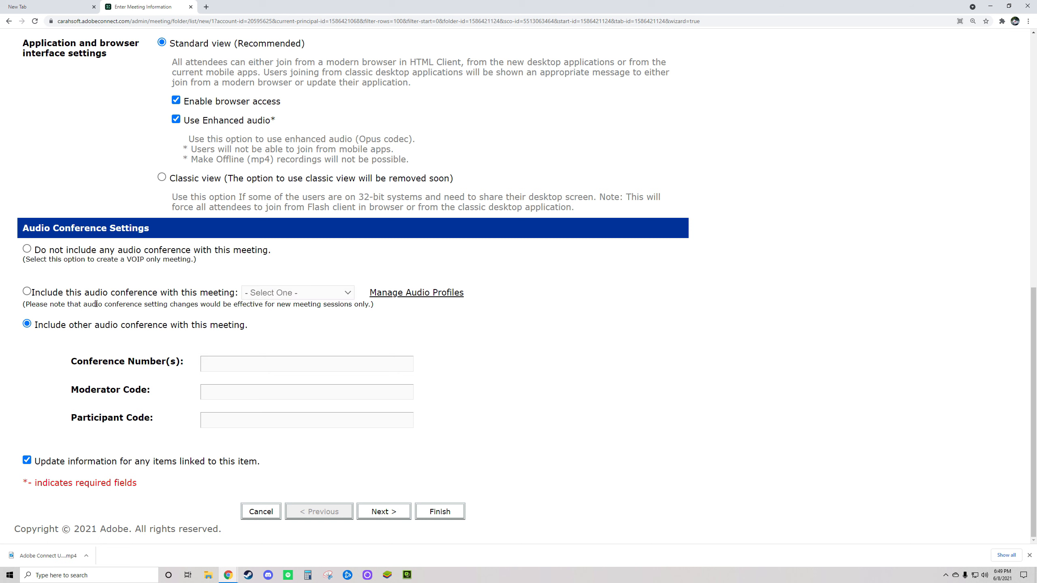
pyautogui.moveTo(39, 326); pyautogui.dragTo(412, 444)
pyautogui.moveTo(162, 445); pyautogui.dragTo(186, 430)
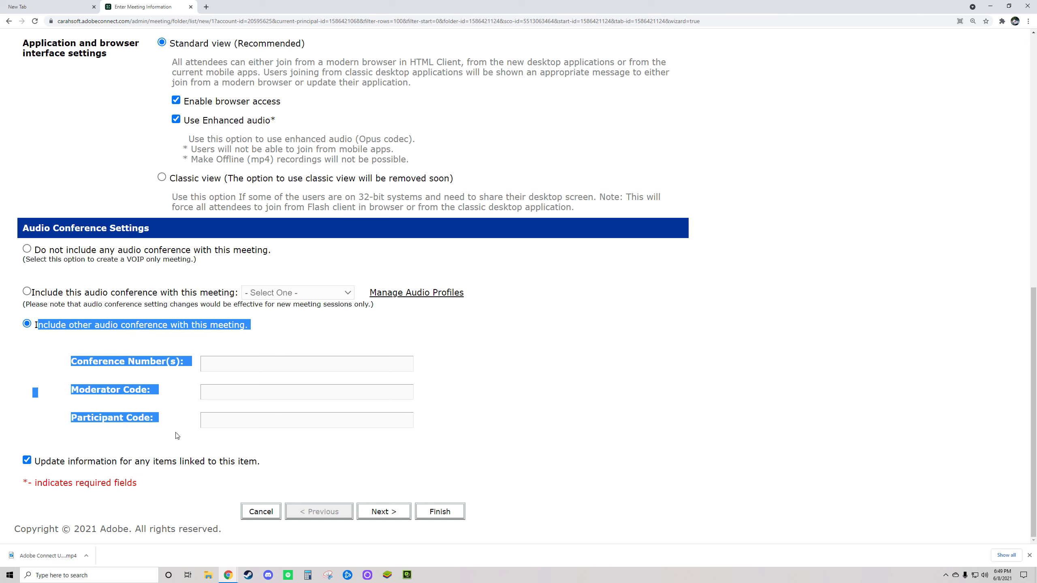
pyautogui.click(220, 364)
pyautogui.press('Tab')
pyautogui.click(225, 363)
pyautogui.click(210, 391)
pyautogui.click(217, 414)
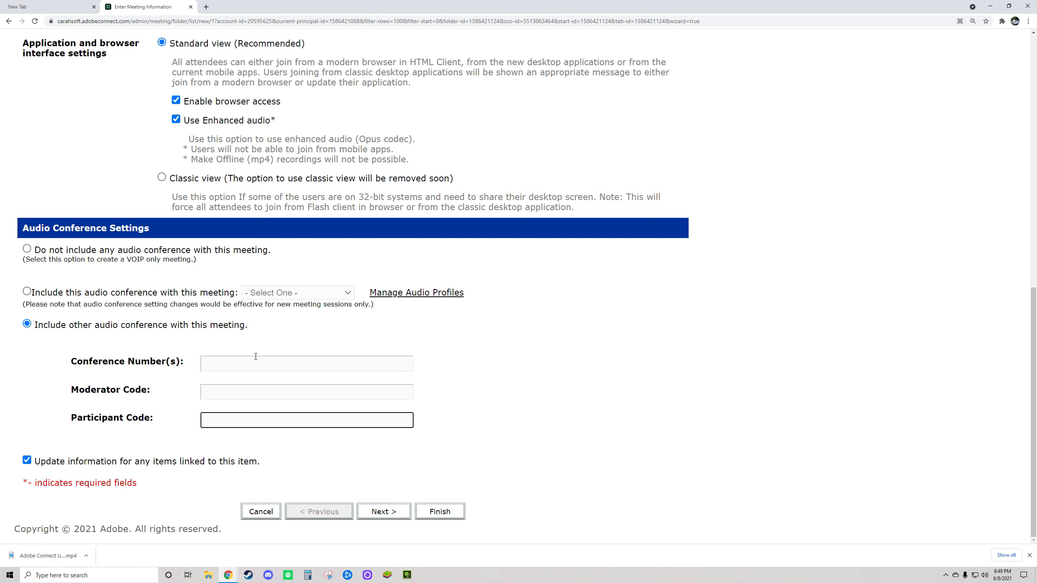
# Cycle the audio conference options, ending on 'Include this audio conference with this meeting'.
pyautogui.click(27, 292)
pyautogui.click(27, 325)
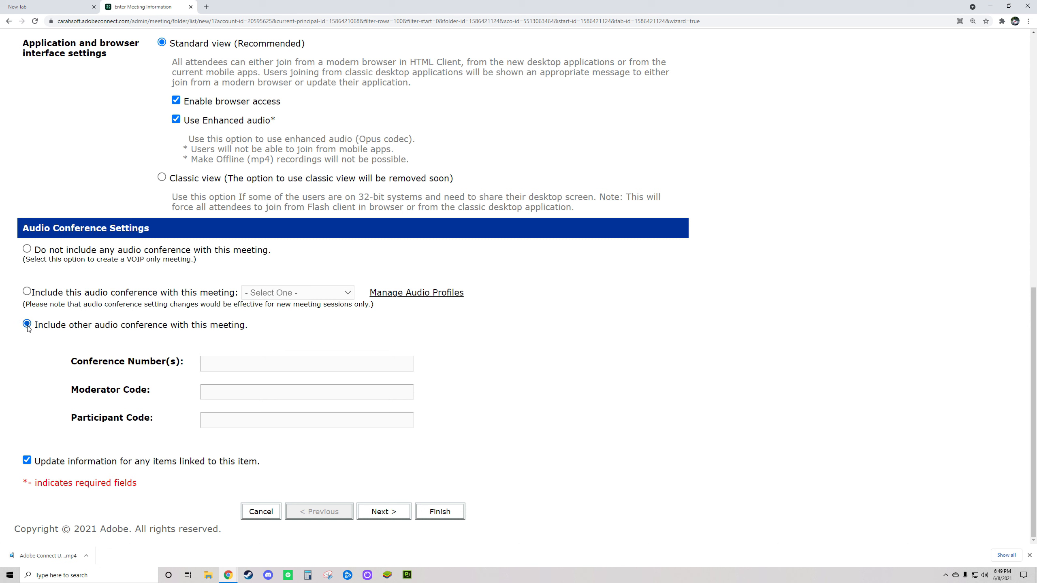
pyautogui.click(27, 249)
pyautogui.click(27, 291)
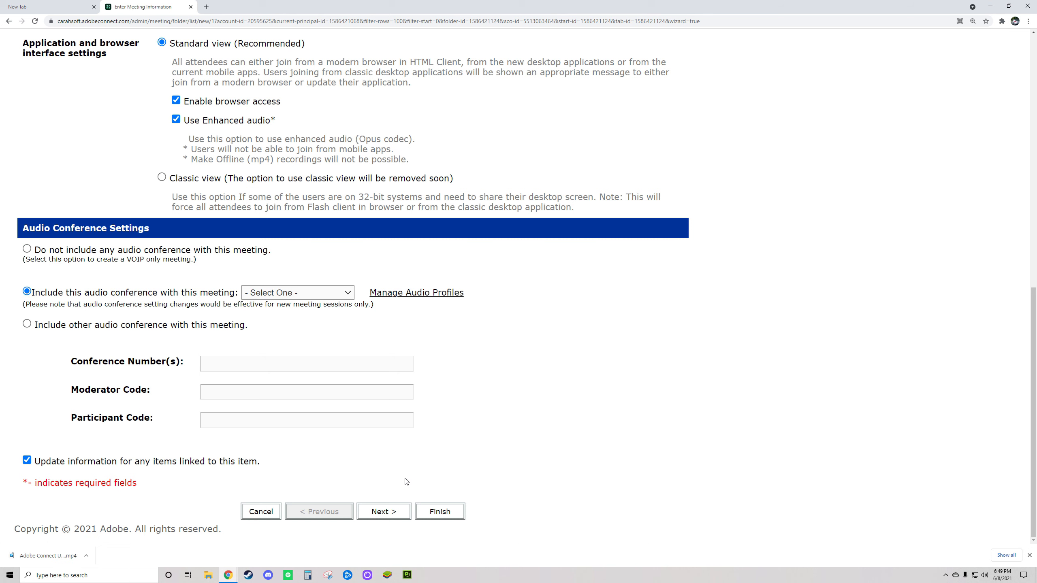
pyautogui.scroll(1, 565, 509)
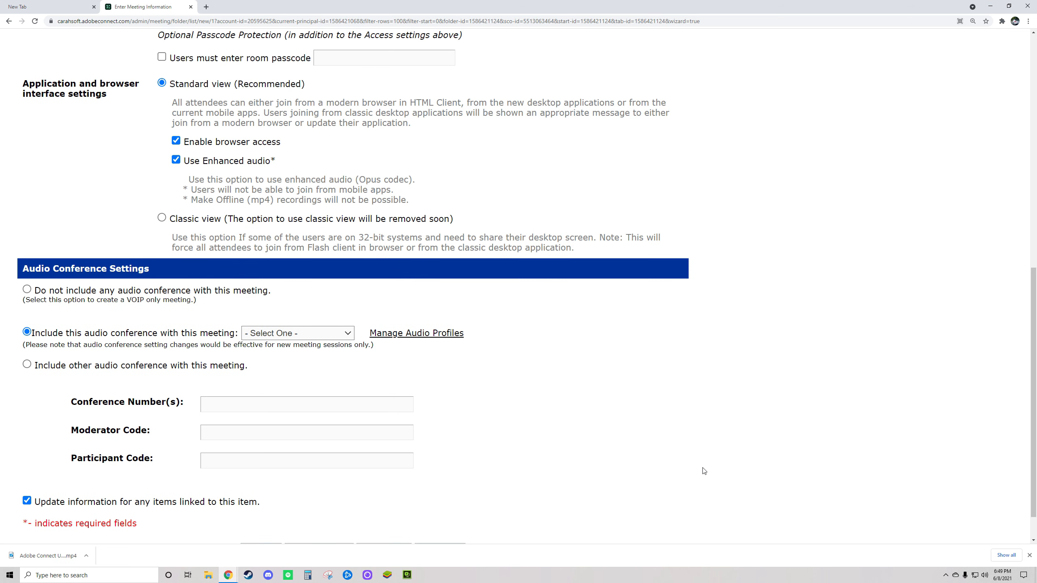
# Review the meeting name, template and accepted-guests access settings at the top of the form.
pyautogui.scroll(8, 707, 470)
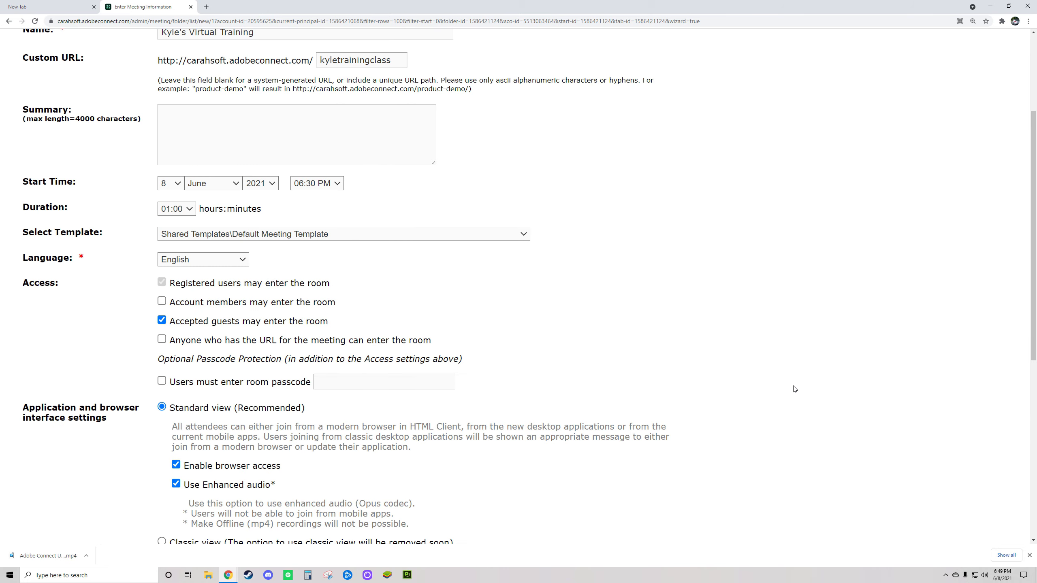
pyautogui.scroll(4, 613, 386)
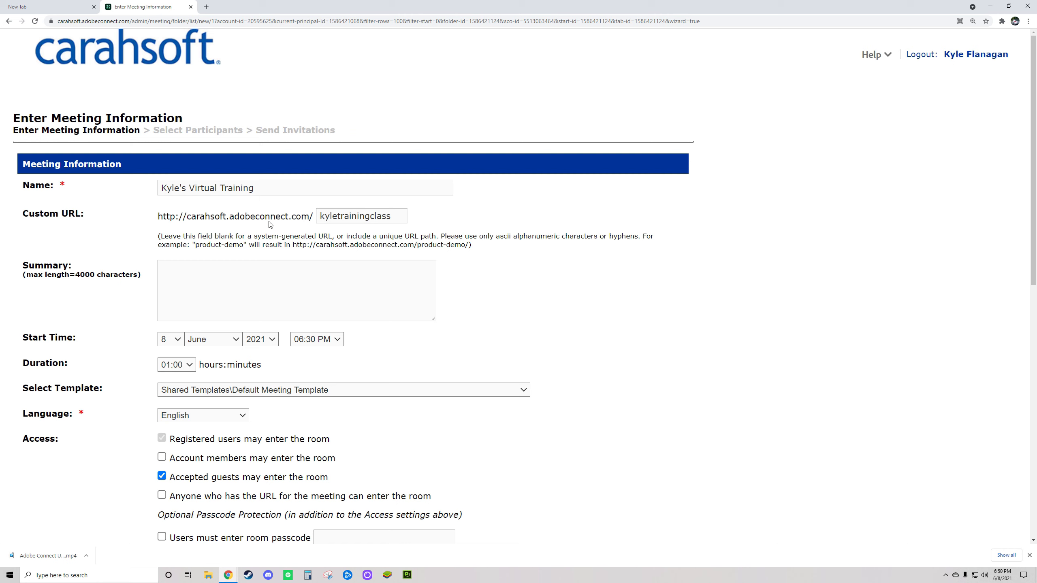
pyautogui.tripleClick(237, 188)
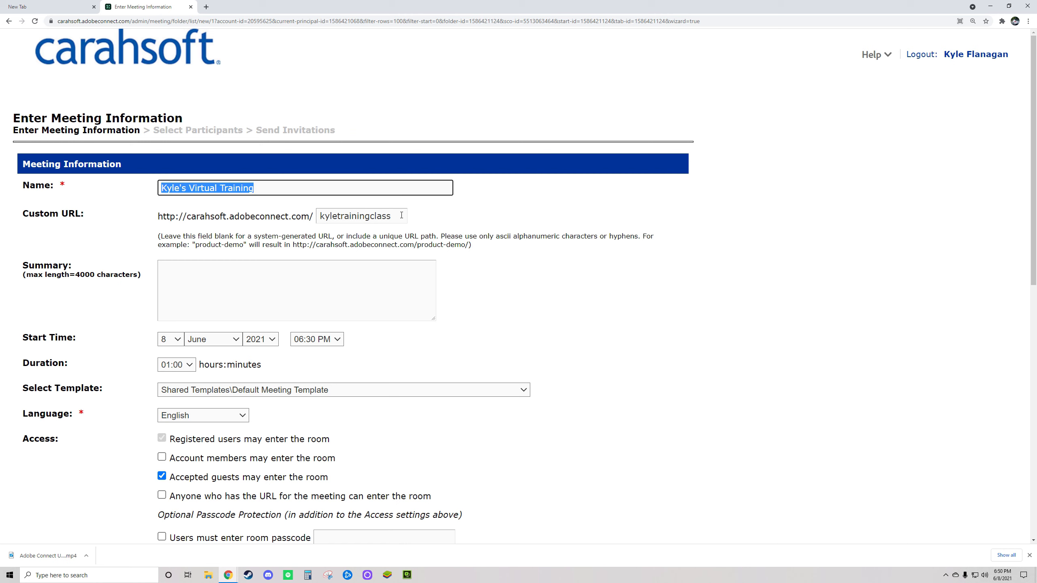
pyautogui.press('Tab')
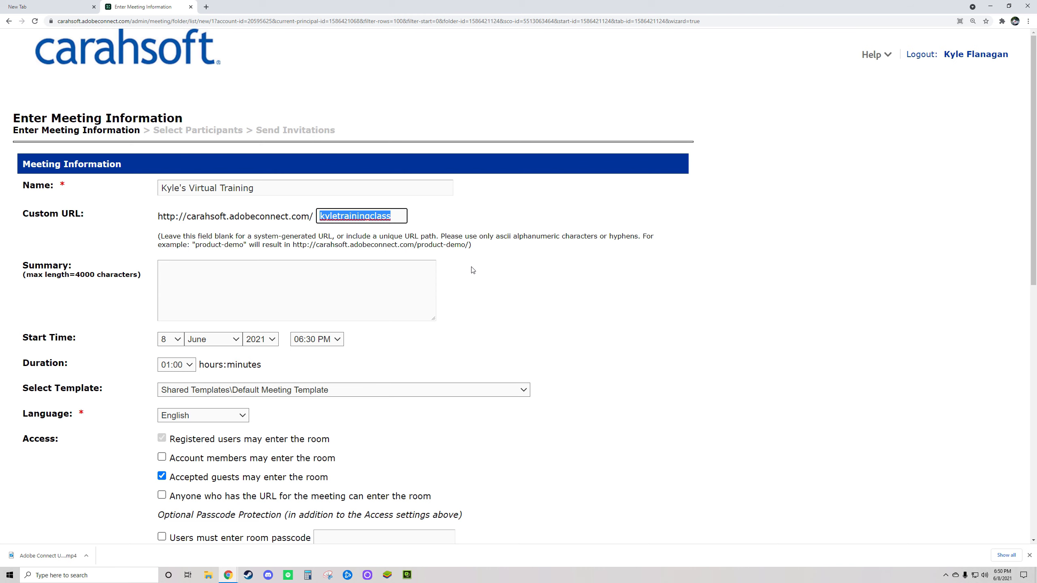
pyautogui.scroll(-3, 488, 358)
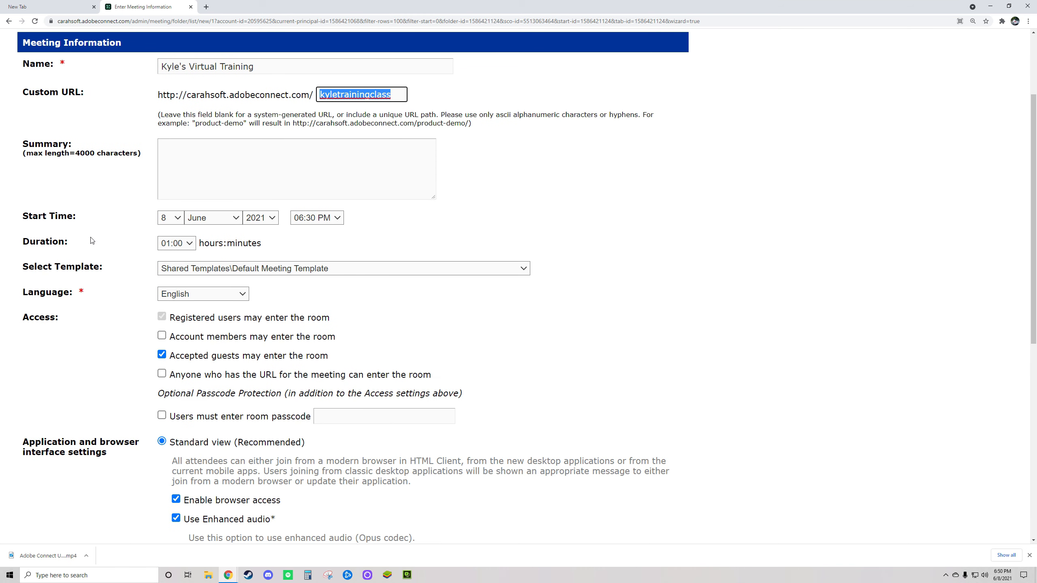
pyautogui.moveTo(5, 141); pyautogui.dragTo(249, 252)
pyautogui.moveTo(29, 270); pyautogui.dragTo(125, 275)
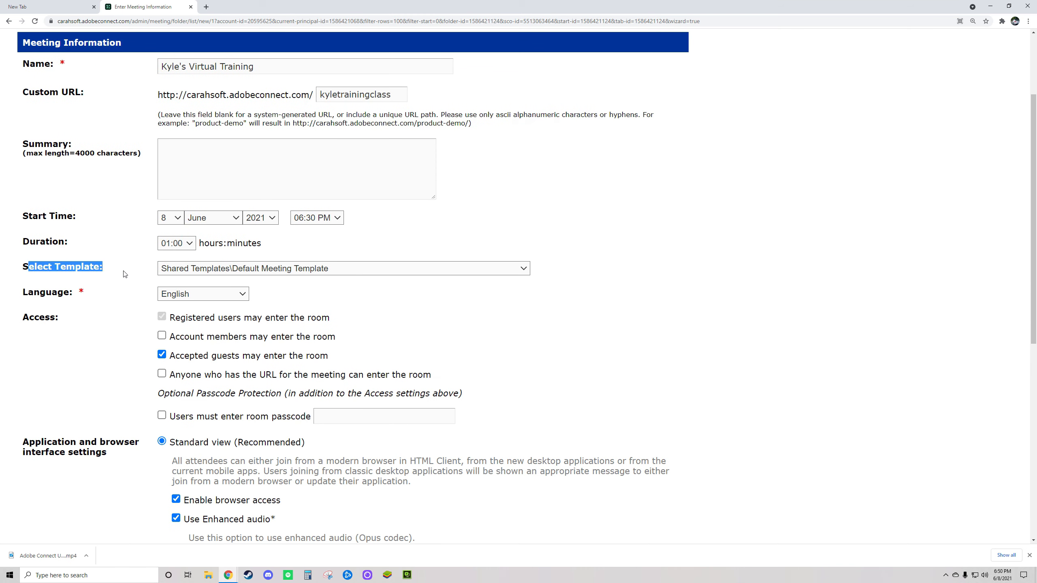
pyautogui.click(396, 315)
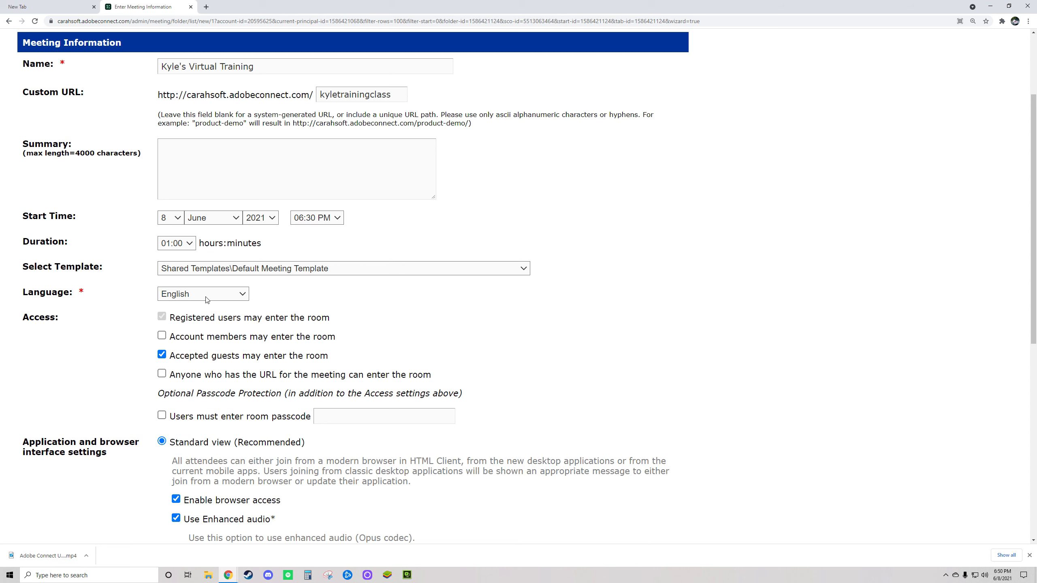
pyautogui.moveTo(20, 323); pyautogui.dragTo(72, 325)
pyautogui.click(27, 317)
pyautogui.moveTo(176, 356); pyautogui.dragTo(437, 363)
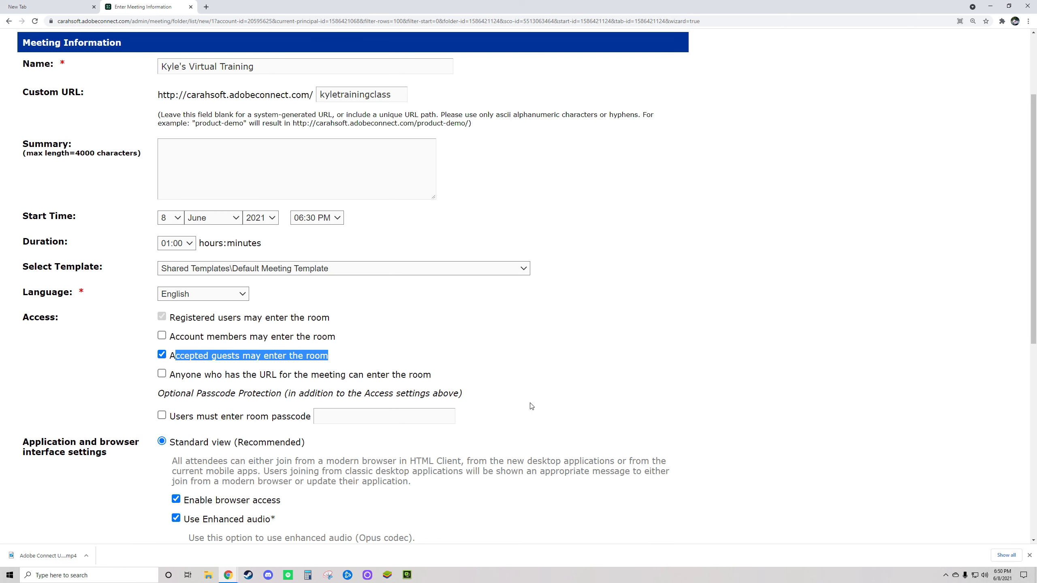
# Review the application view setting and choose 'Do not include any audio conference with this meeting'.
pyautogui.scroll(-2, 547, 429)
pyautogui.scroll(-3, 493, 379)
pyautogui.moveTo(42, 240); pyautogui.dragTo(308, 241)
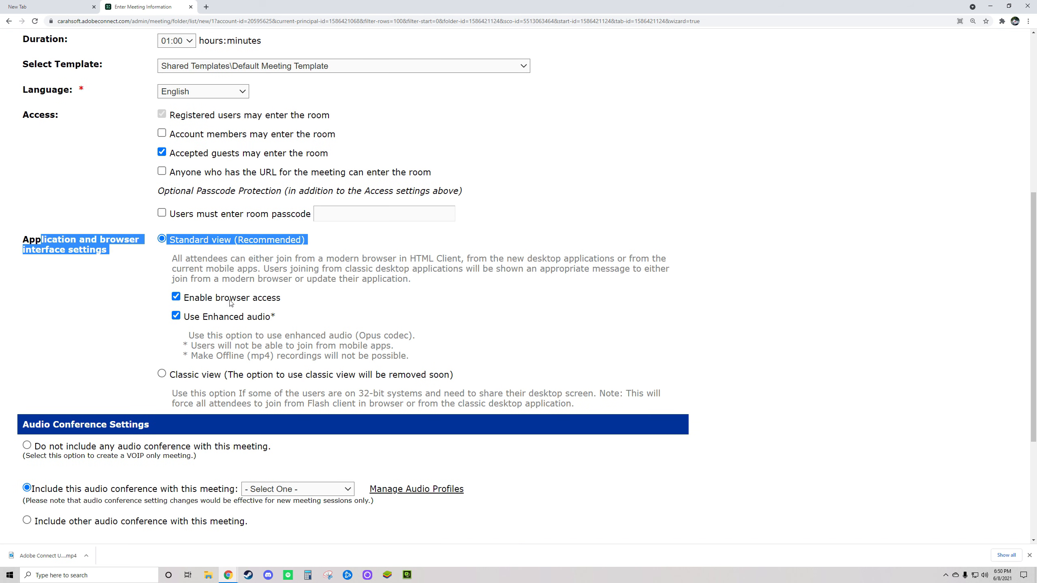
pyautogui.click(177, 304)
pyautogui.scroll(-4, 41, 301)
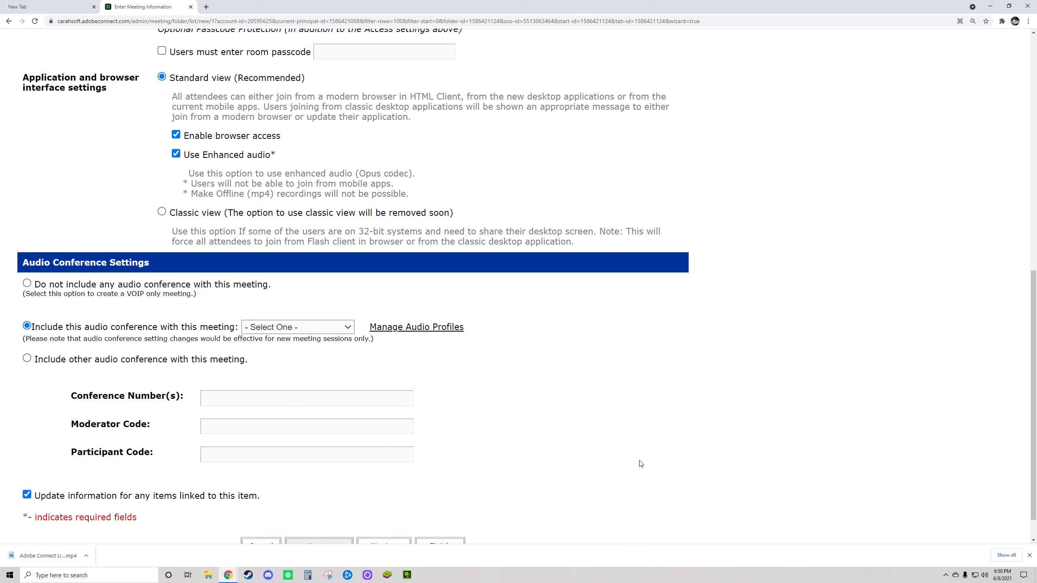
pyautogui.scroll(12, 641, 464)
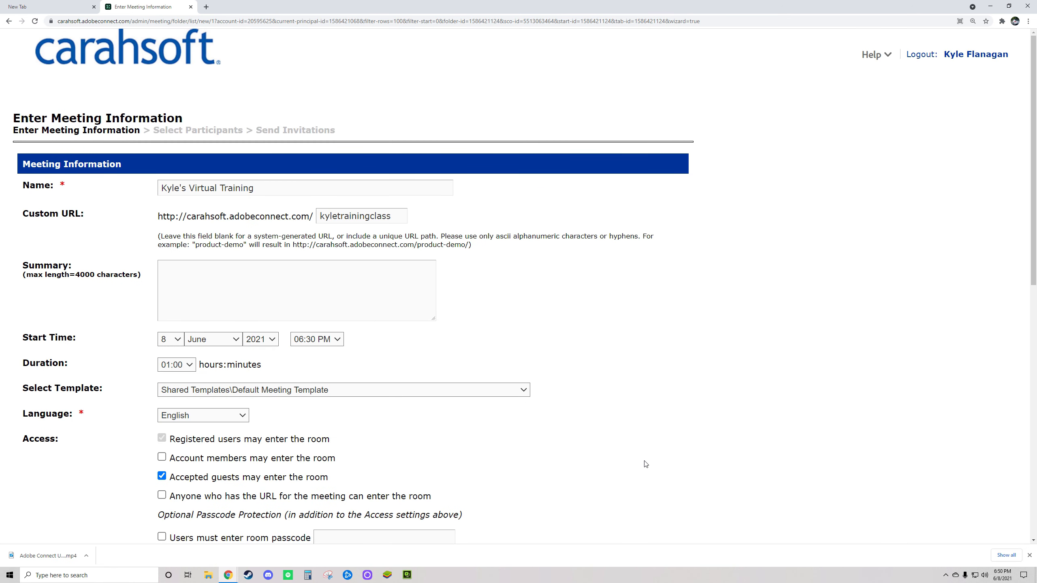
pyautogui.scroll(-10, 655, 495)
pyautogui.scroll(-2, 654, 495)
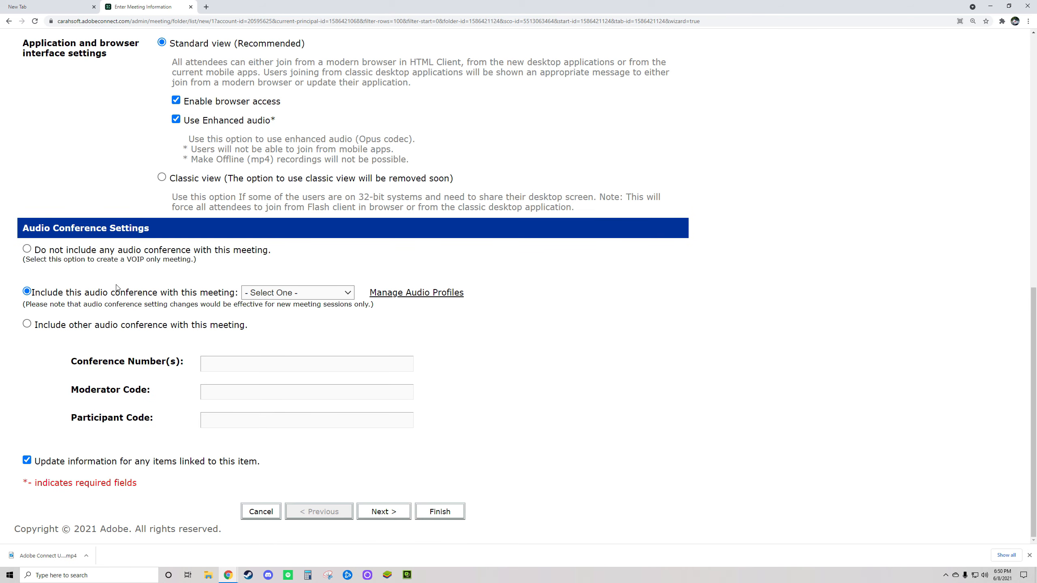
pyautogui.click(27, 249)
# Go to participant selection, find another user by search, add them and make them a Host.
pyautogui.click(391, 513)
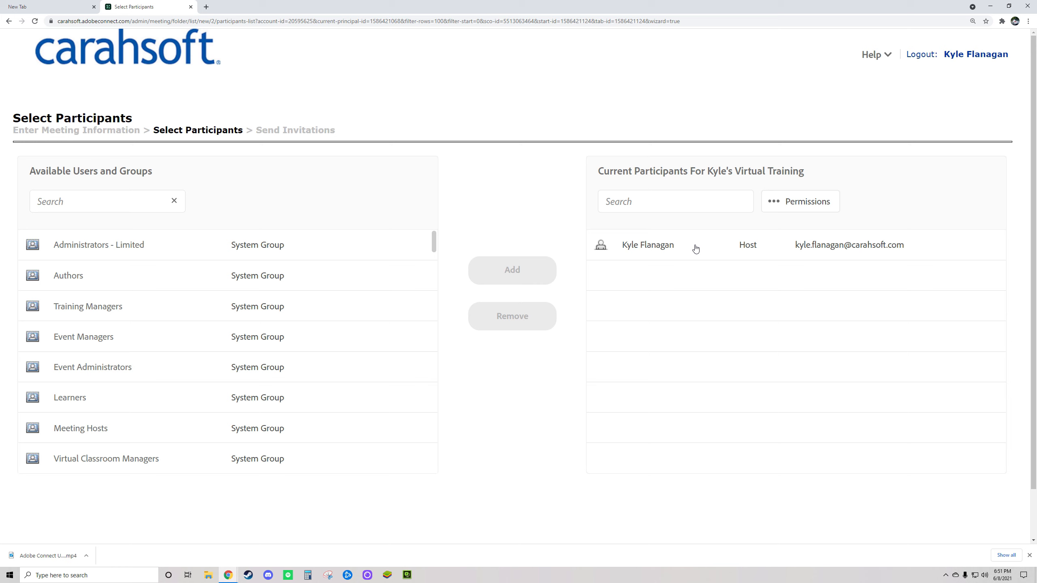
pyautogui.click(87, 198)
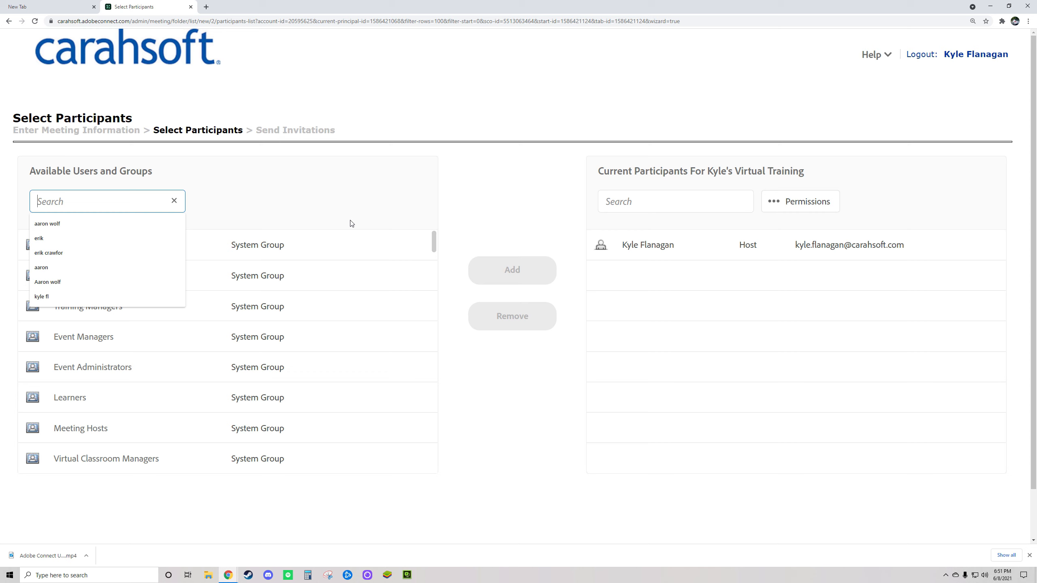
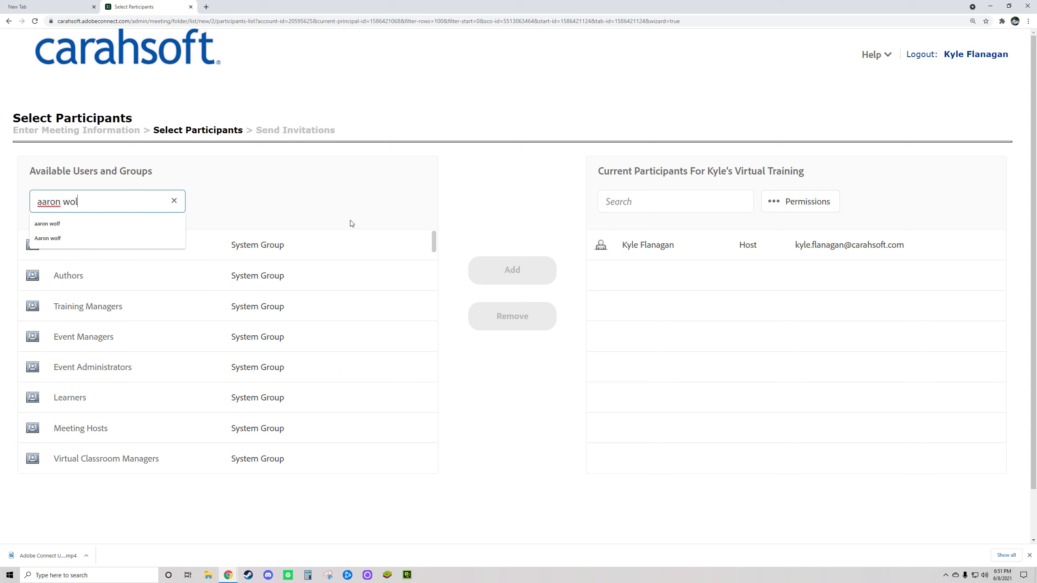
pyautogui.click(359, 245)
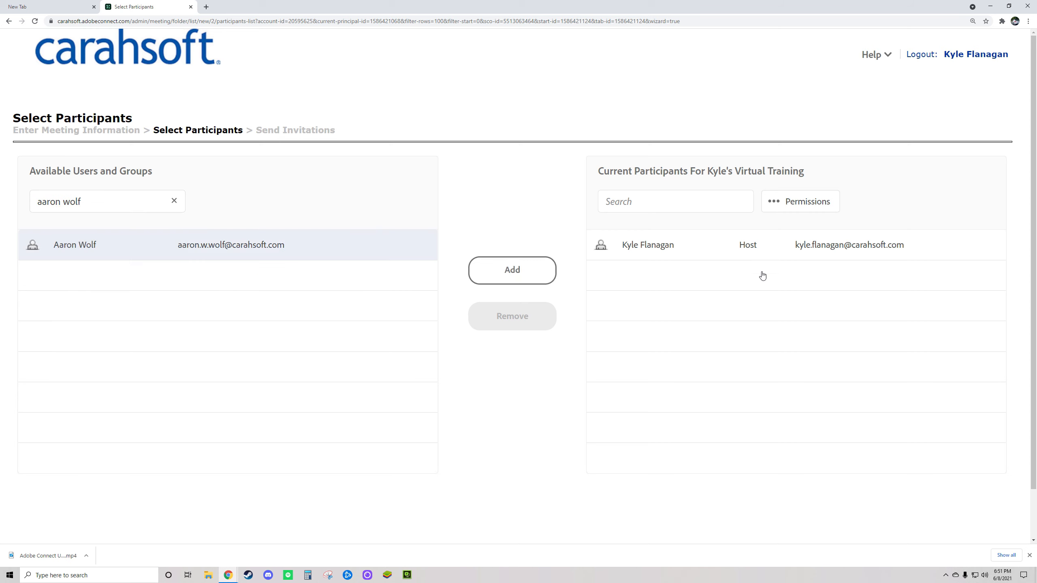
pyautogui.click(520, 273)
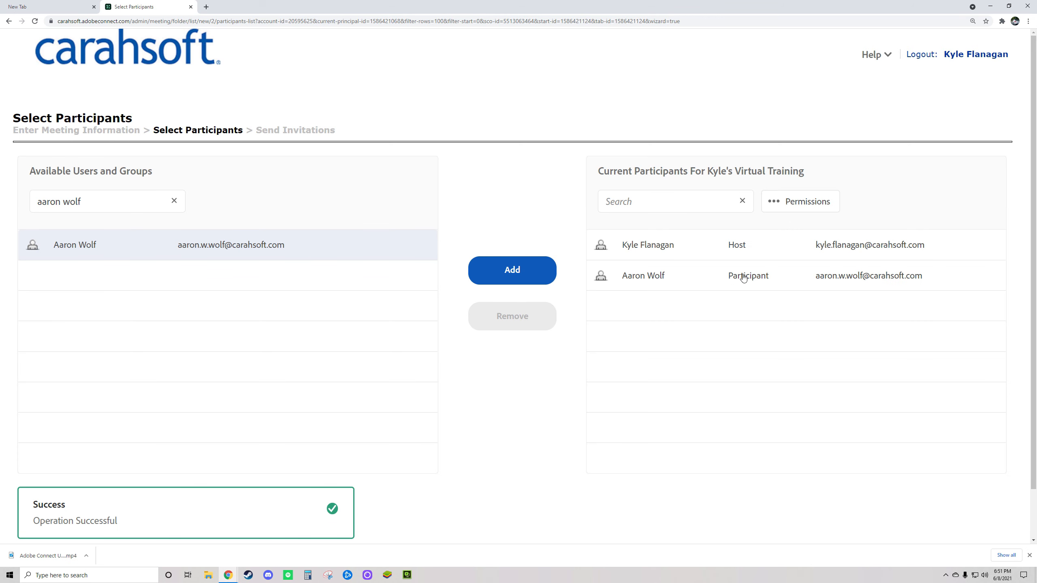
pyautogui.click(752, 282)
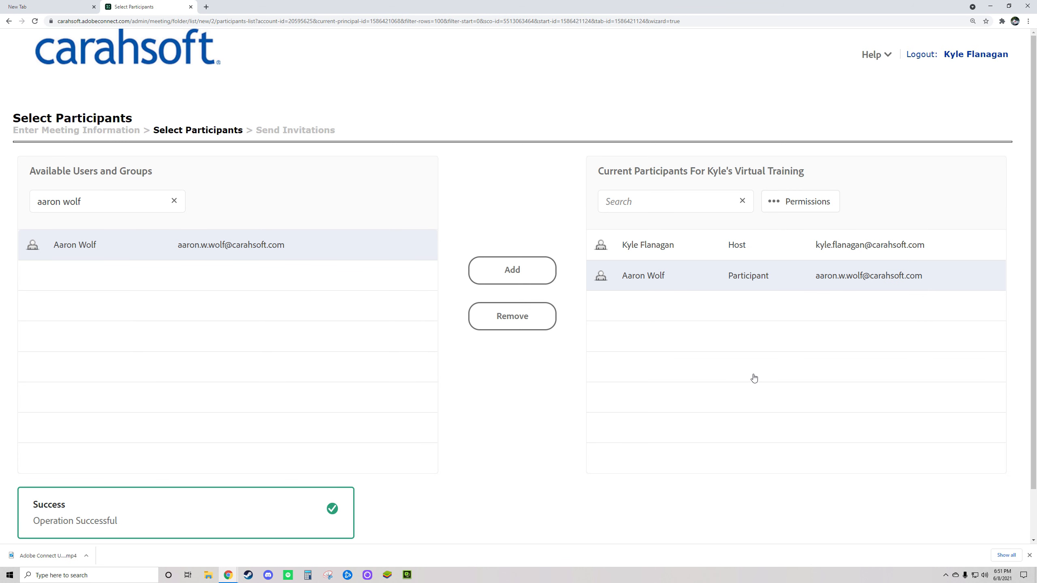
pyautogui.click(802, 206)
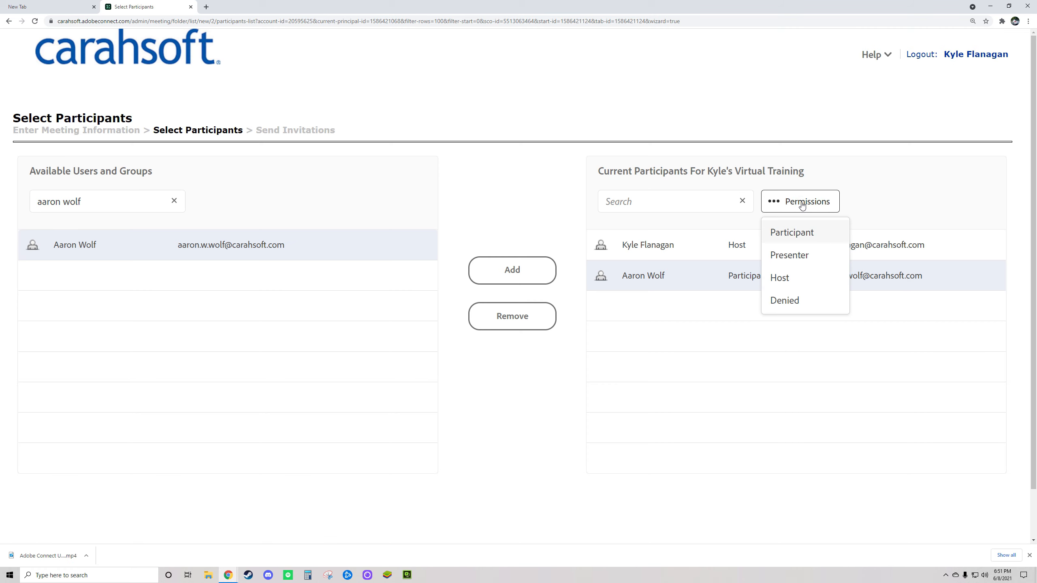
pyautogui.click(788, 279)
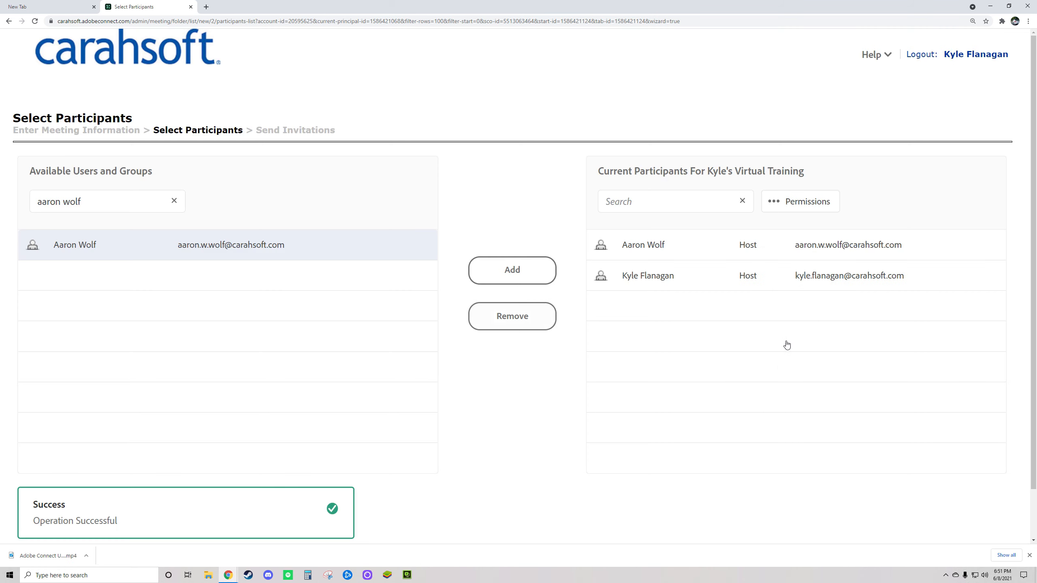
pyautogui.click(704, 247)
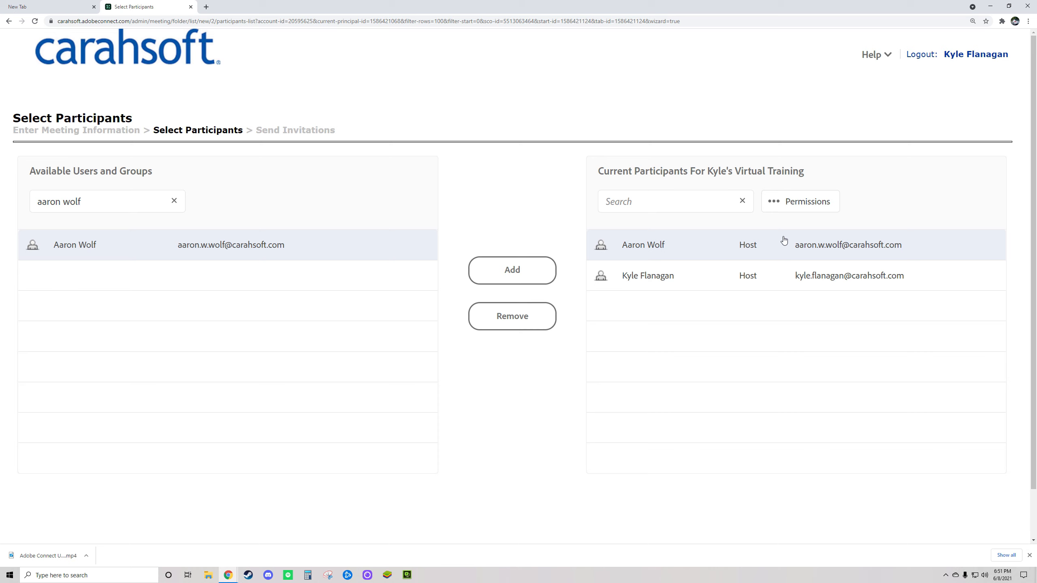
# Clear the user search and scroll through the full list of available users.
pyautogui.tripleClick(135, 205)
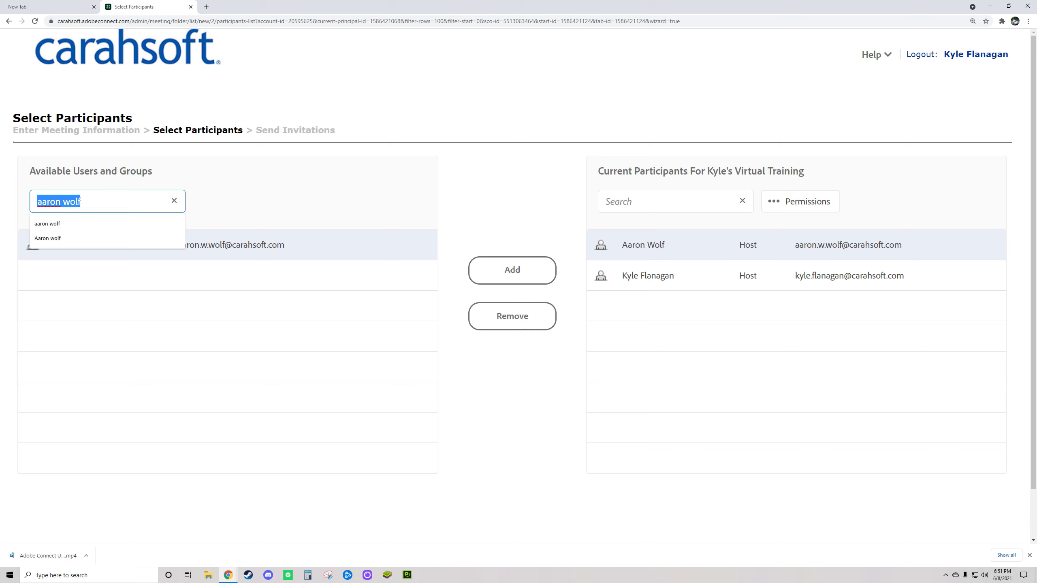
pyautogui.click(224, 254)
pyautogui.click(174, 200)
pyautogui.click(264, 201)
pyautogui.scroll(-12, 249, 324)
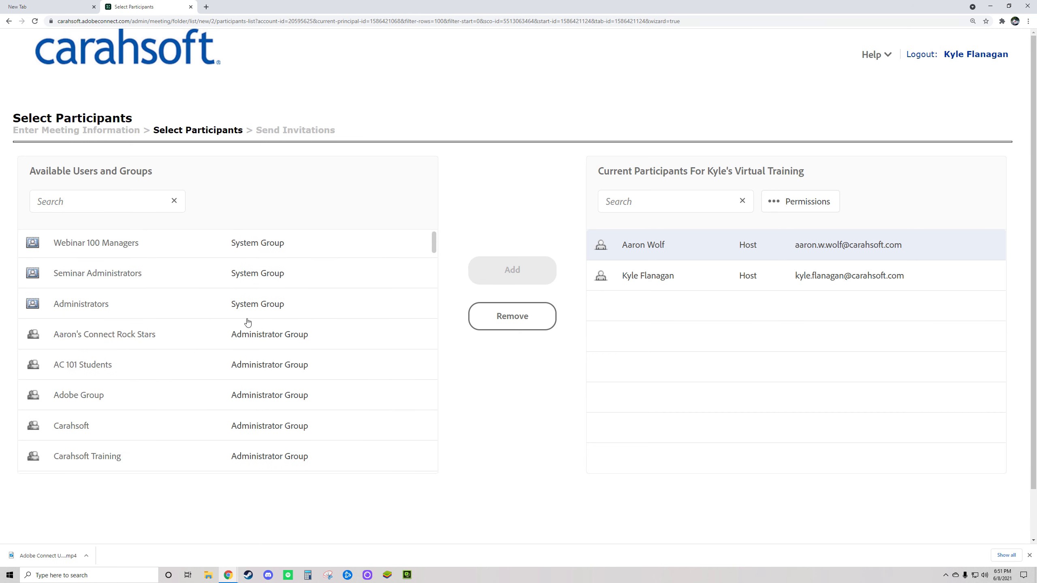
pyautogui.scroll(-10, 247, 322)
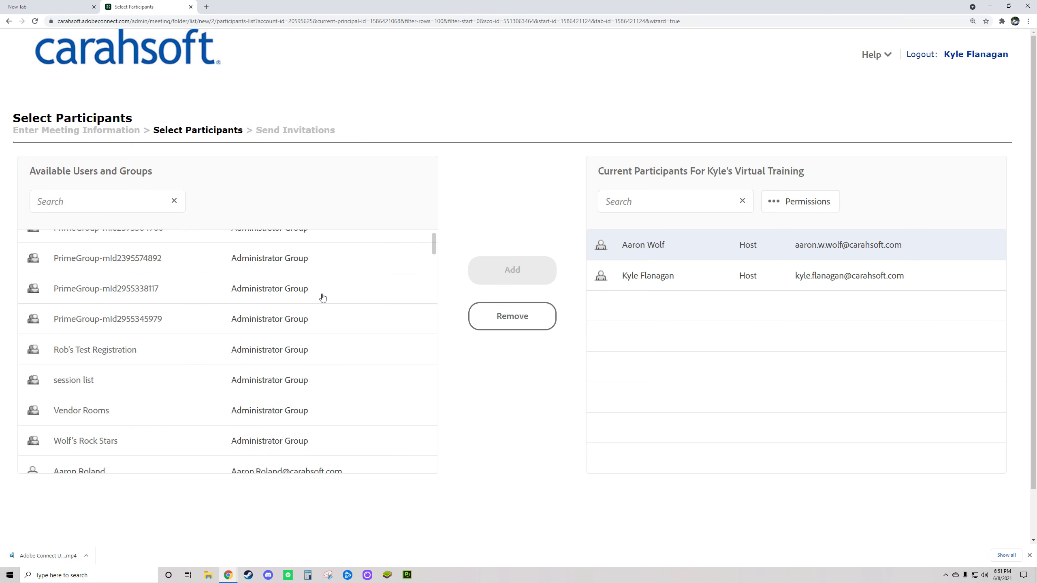
pyautogui.scroll(-3, 432, 241)
# Remove the second host from Current Participants and finish the meeting setup.
pyautogui.moveTo(433, 241); pyautogui.dragTo(127, 197)
pyautogui.click(109, 205)
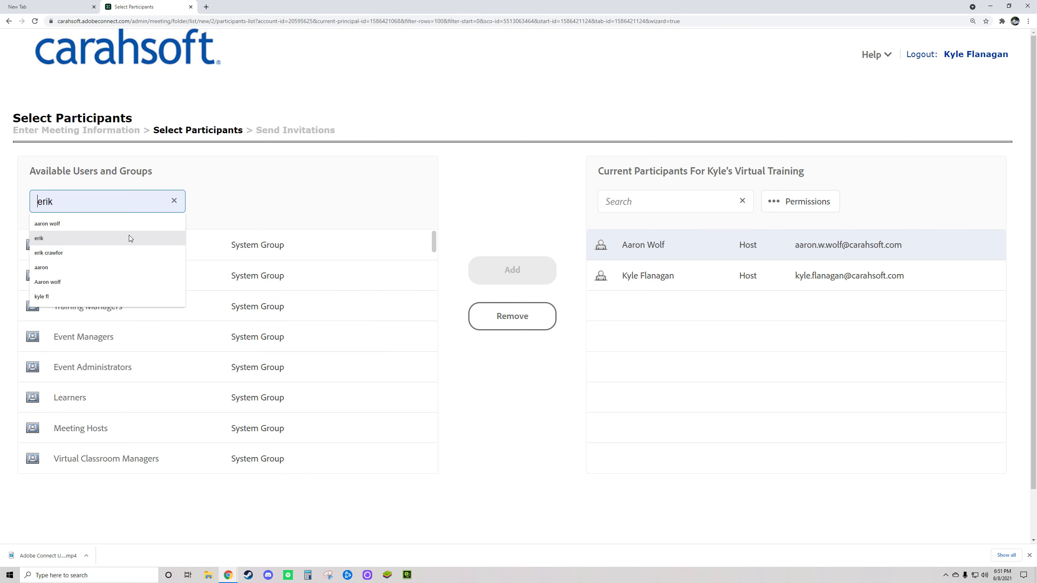
pyautogui.click(294, 184)
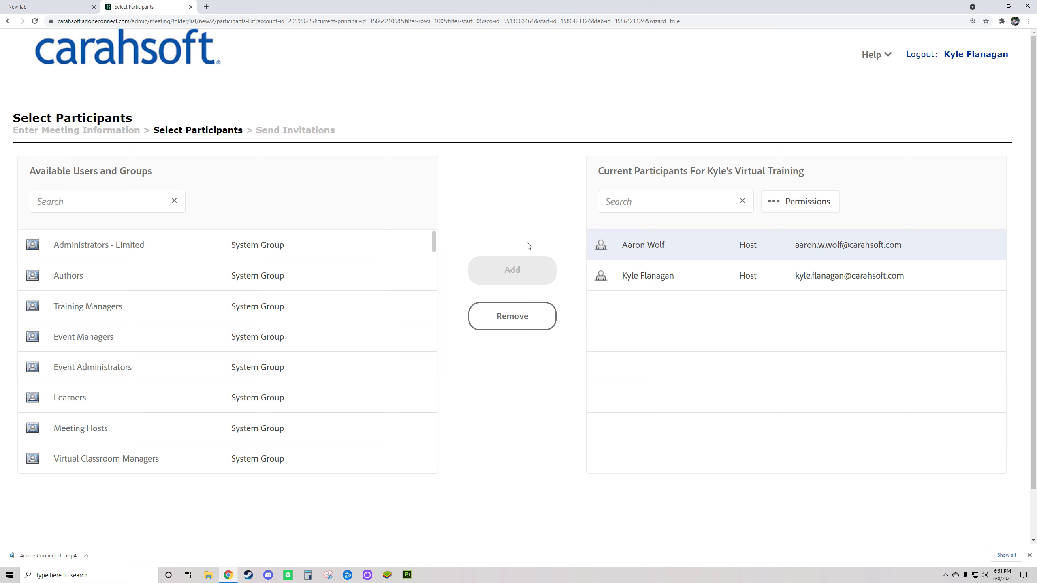
pyautogui.scroll(-2, 568, 443)
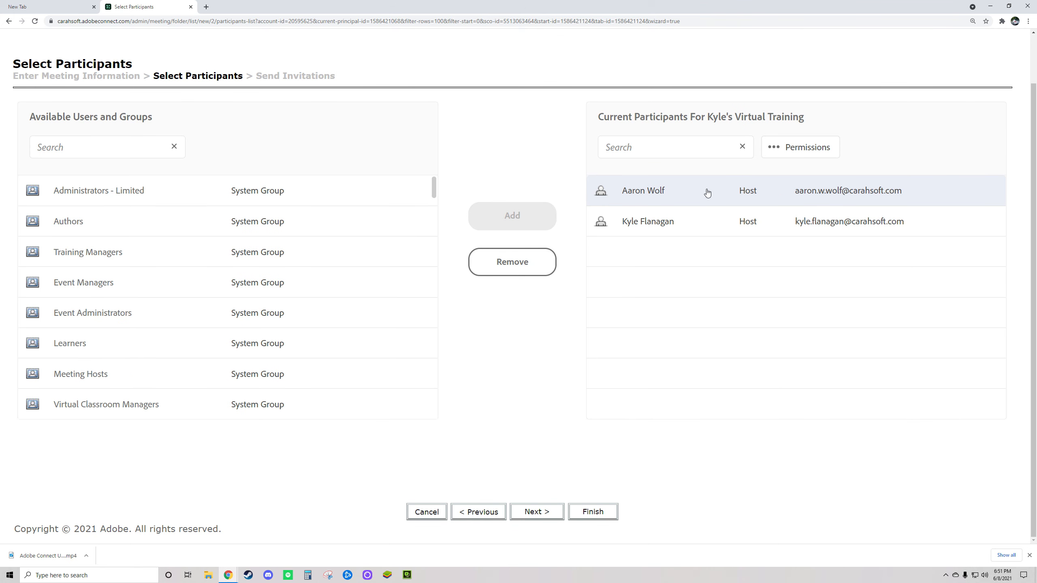
pyautogui.click(520, 264)
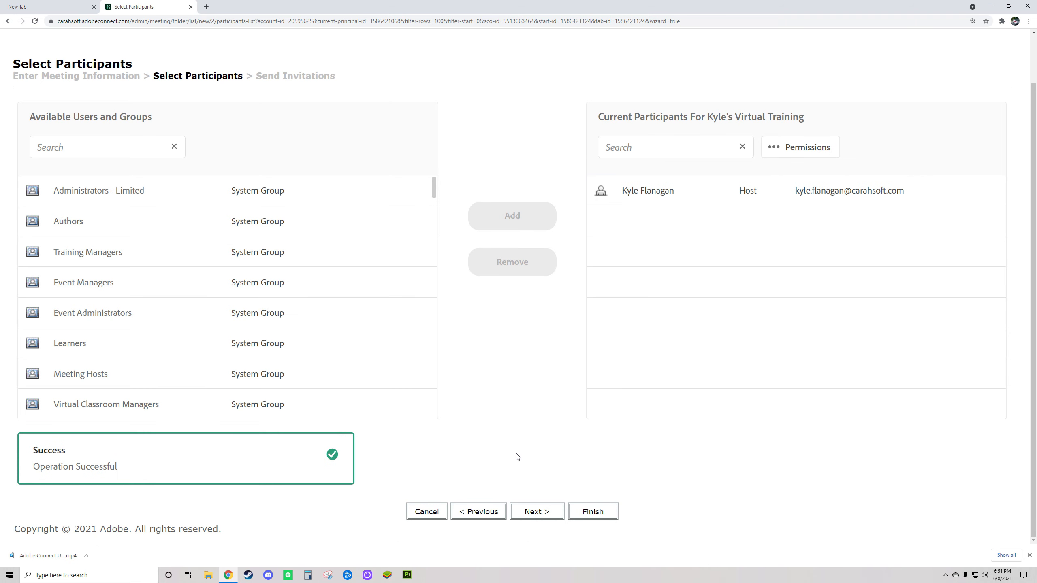
pyautogui.click(599, 514)
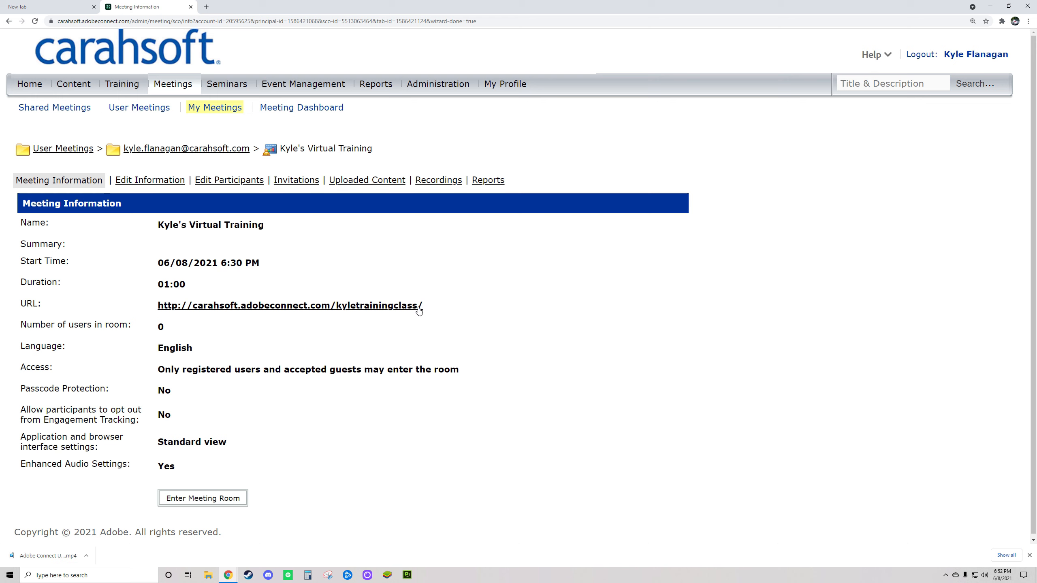
# Highlight the meeting room URL on Meeting Information and open a blank browser tab.
pyautogui.moveTo(426, 306); pyautogui.dragTo(158, 307)
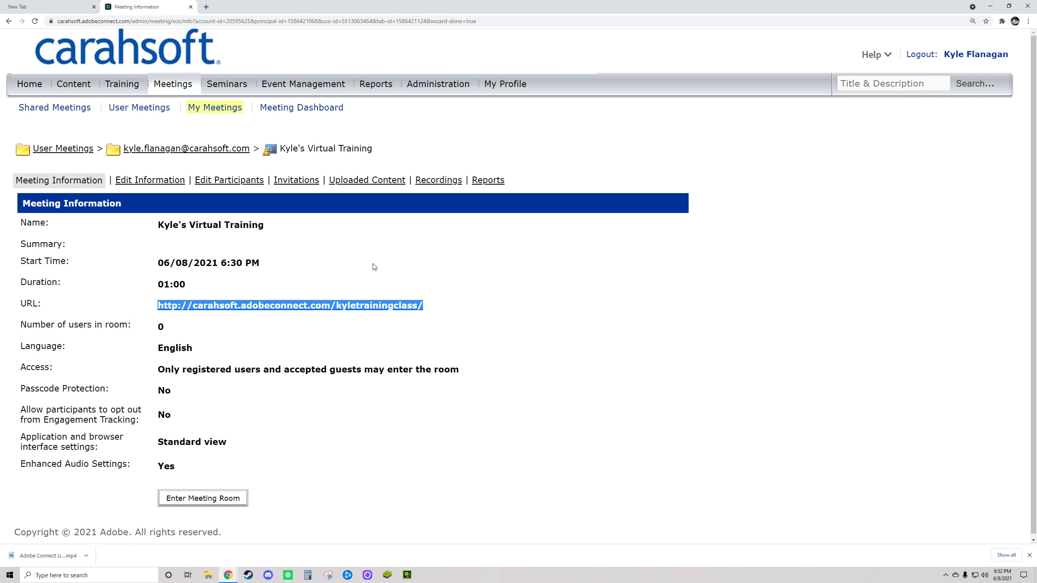
pyautogui.moveTo(435, 309); pyautogui.dragTo(179, 310)
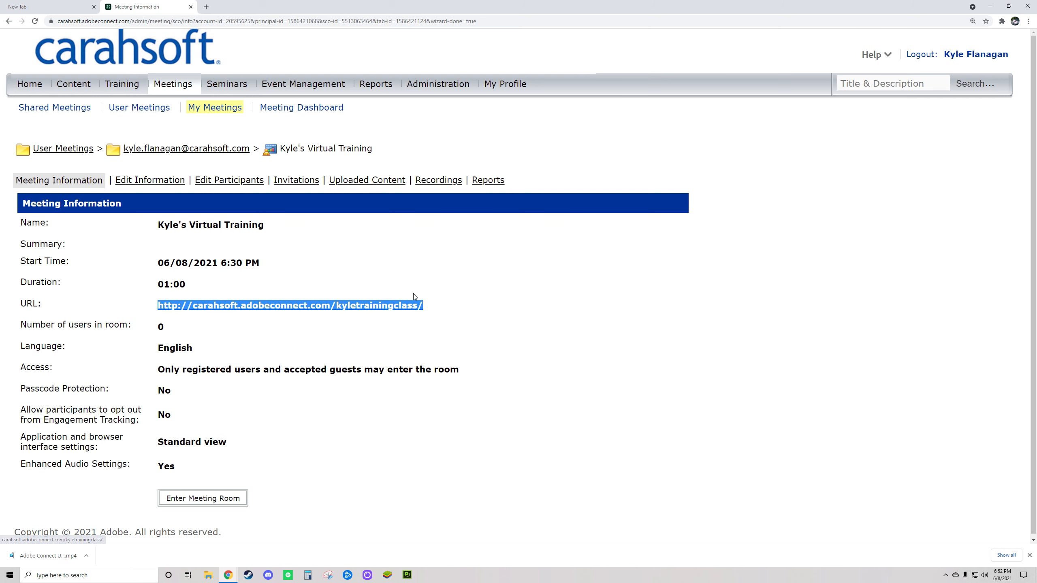
pyautogui.click(206, 7)
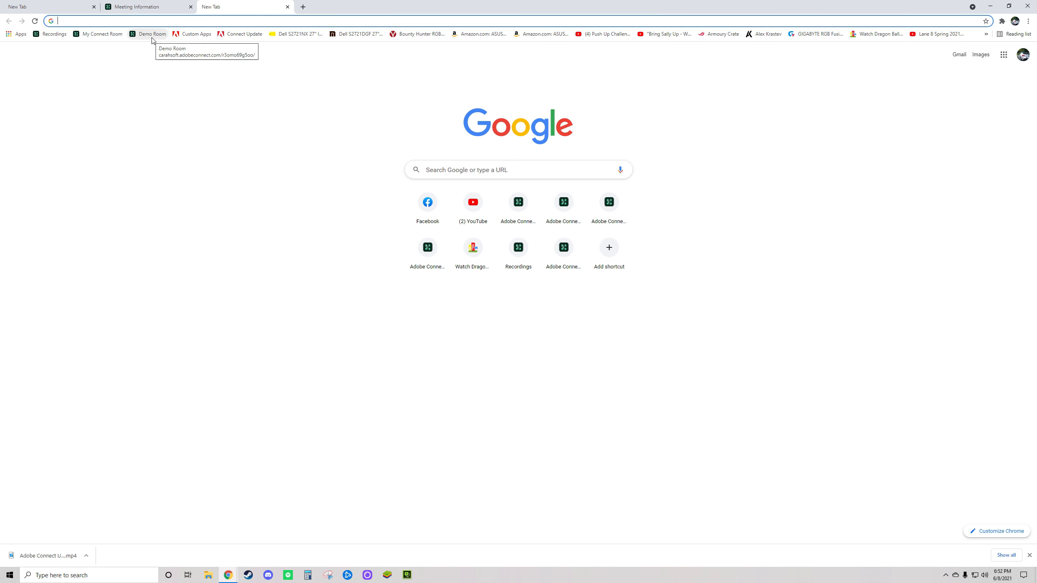
# Launch the personal meeting room from the My Connect Room bookmark.
pyautogui.scroll(3, 175, 111)
pyautogui.scroll(-3, 175, 110)
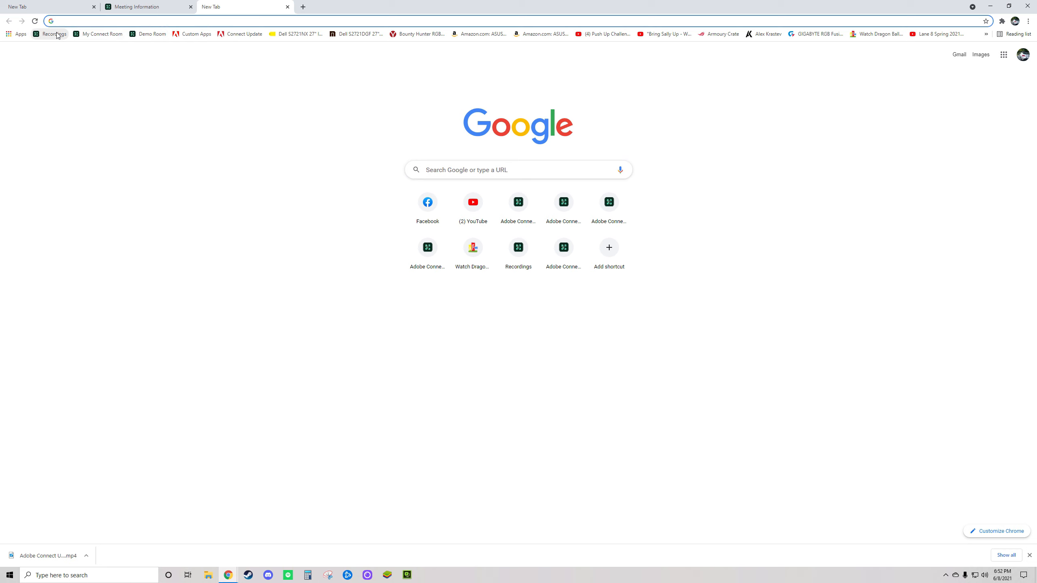
pyautogui.click(100, 34)
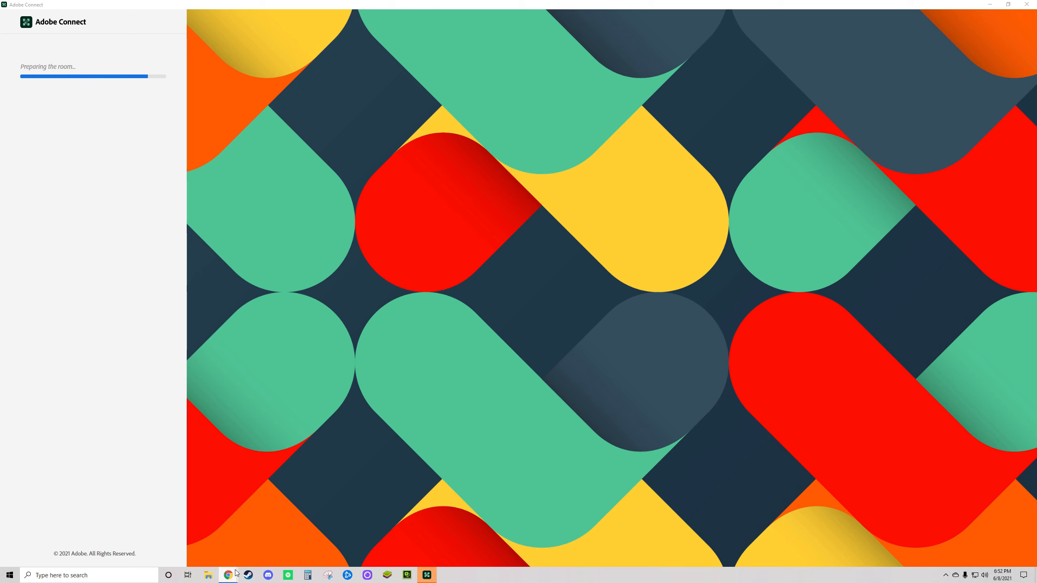
# Return to the Meeting Information tab and highlight the meeting room URL again.
pyautogui.moveTo(234, 579)
pyautogui.click(184, 539)
pyautogui.click(139, 6)
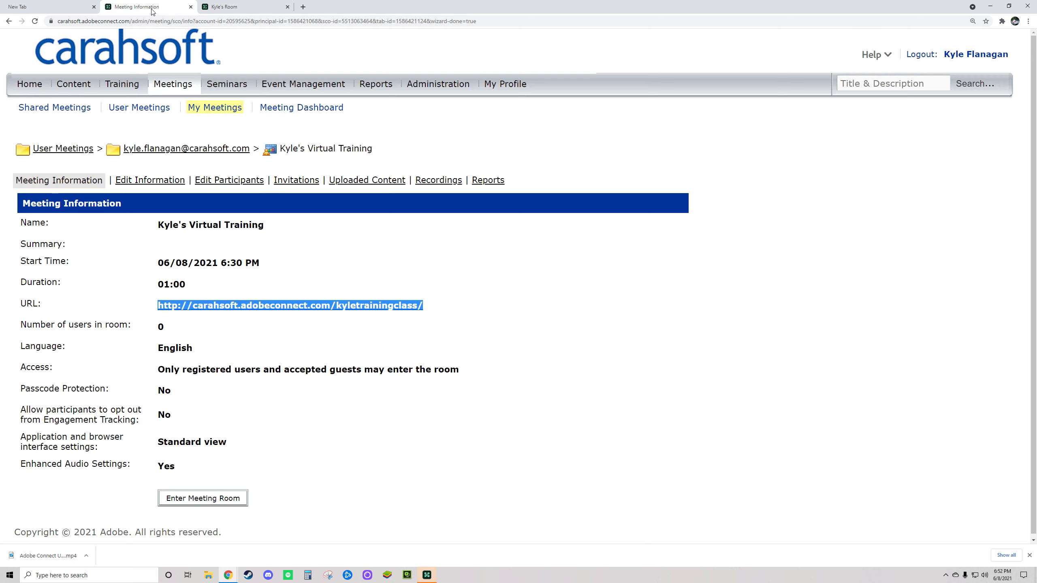
pyautogui.moveTo(428, 306); pyautogui.dragTo(167, 307)
# Scroll through the Edit Information form for Kyle's Virtual Training, then open Edit Participants.
pyautogui.moveTo(186, 184); pyautogui.dragTo(115, 183)
pyautogui.click(149, 184)
pyautogui.scroll(-2, 372, 321)
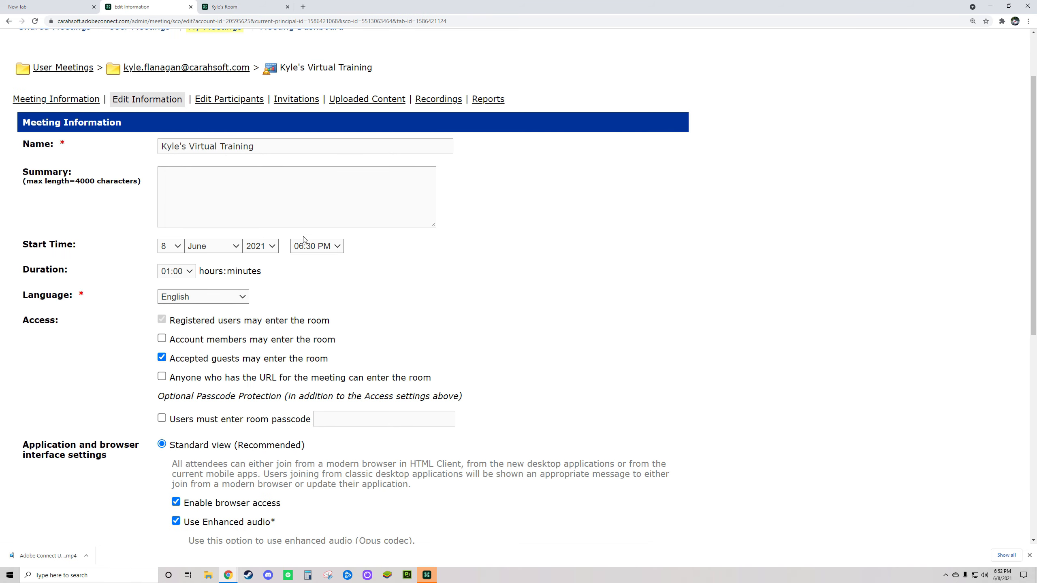
pyautogui.scroll(-3, 349, 286)
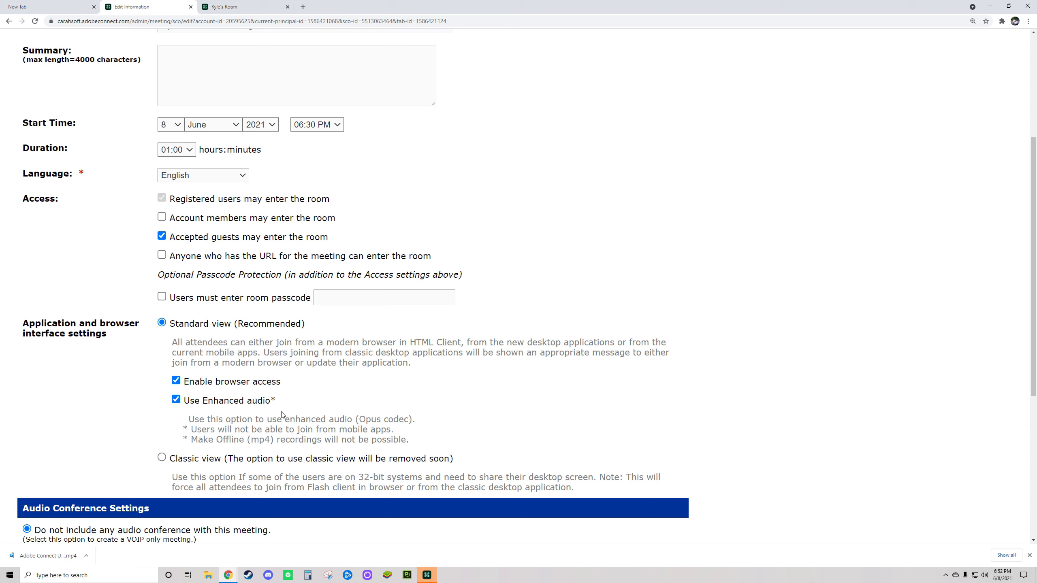
pyautogui.scroll(2, 372, 384)
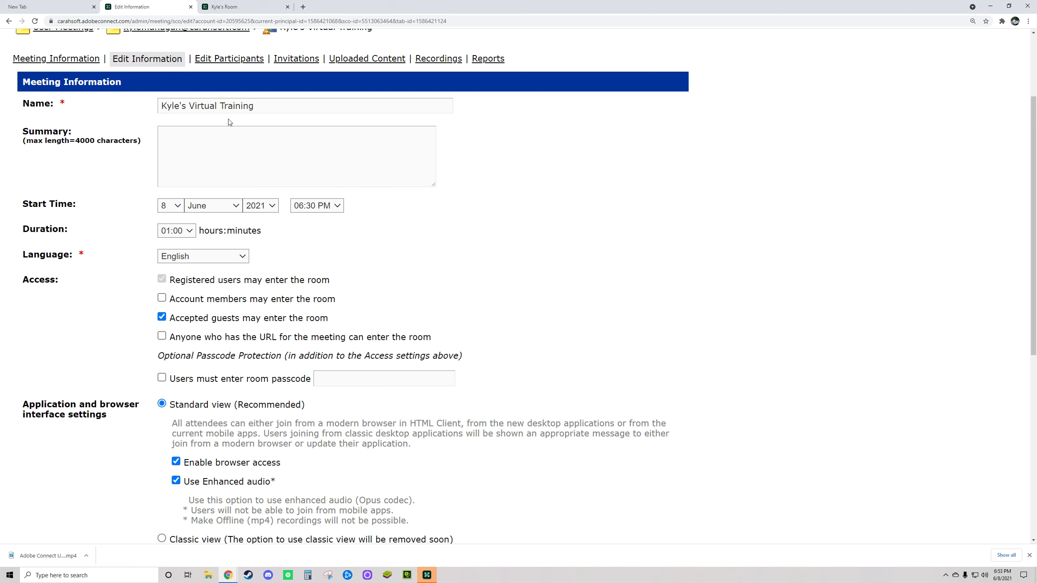
pyautogui.scroll(3, 252, 129)
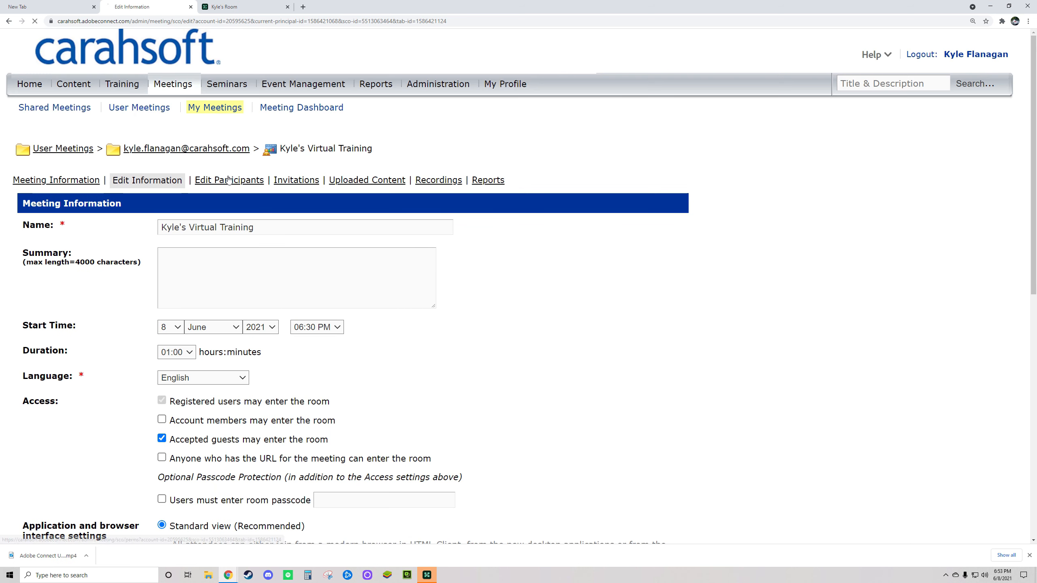
pyautogui.click(227, 180)
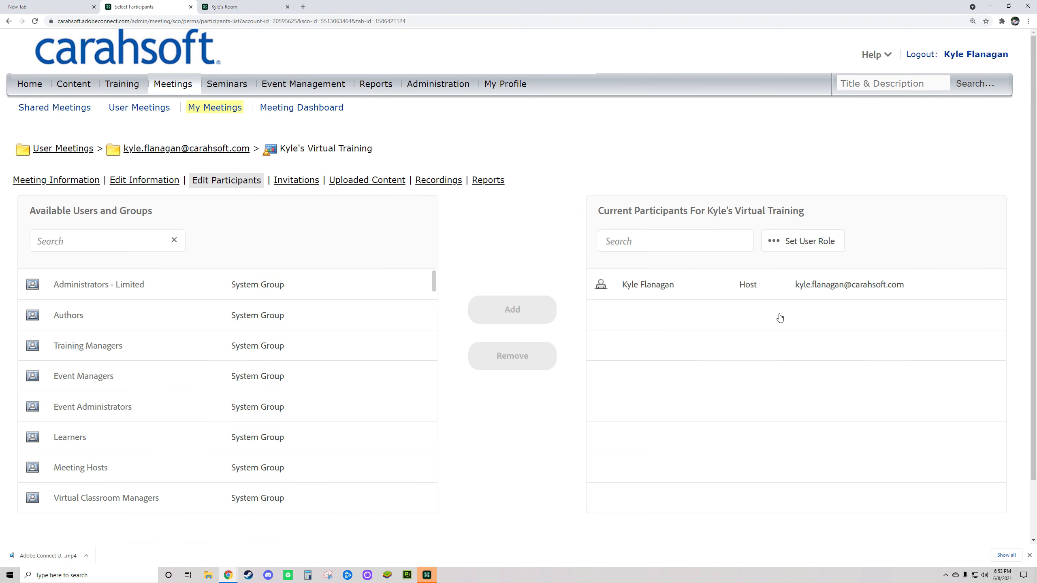
# Review the meeting's Invitations, empty Uploaded Content and Recordings pages.
pyautogui.click(303, 184)
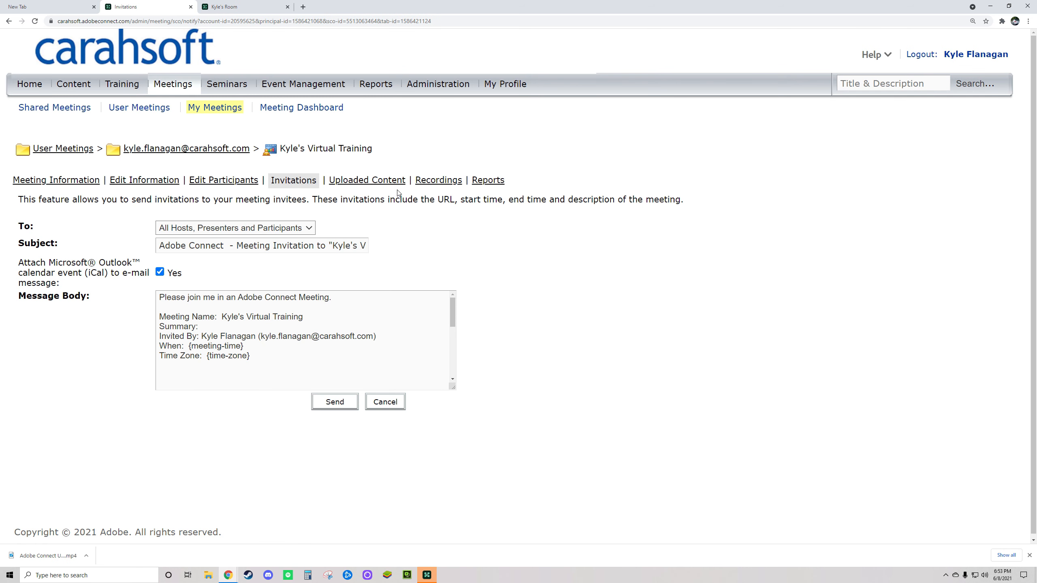
pyautogui.click(384, 185)
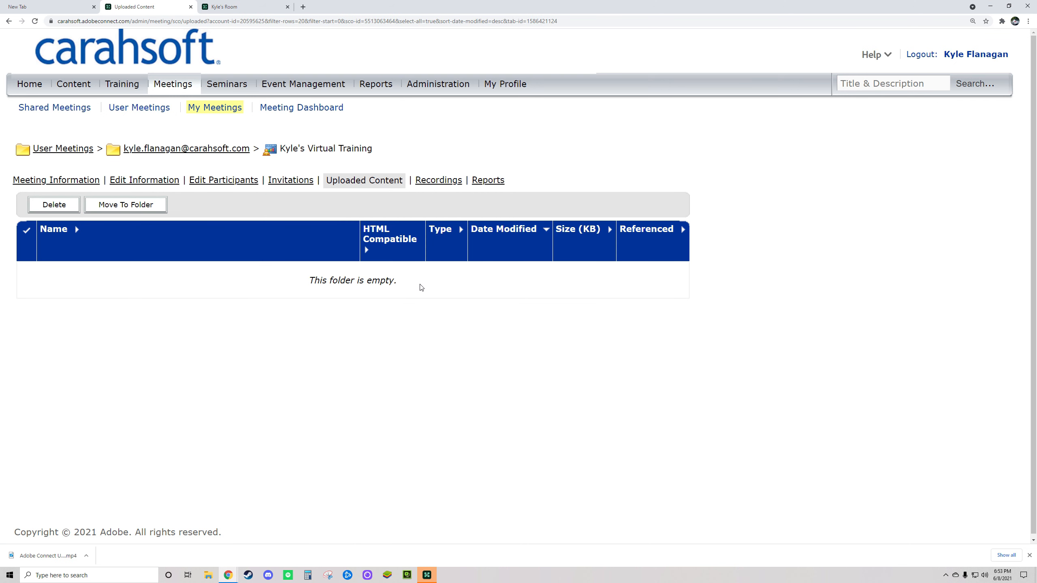
pyautogui.moveTo(421, 287); pyautogui.dragTo(273, 289)
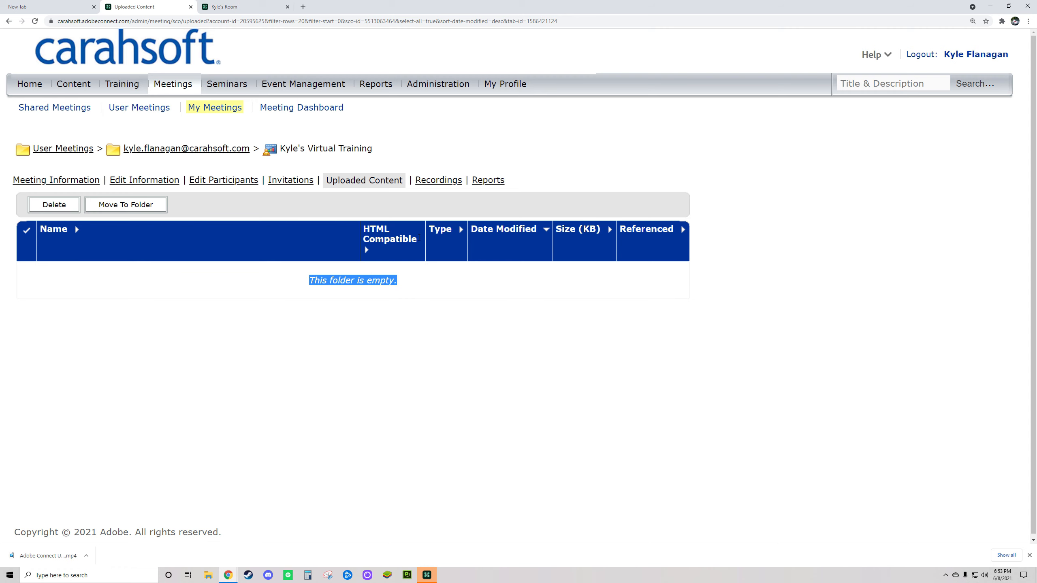
pyautogui.click(464, 179)
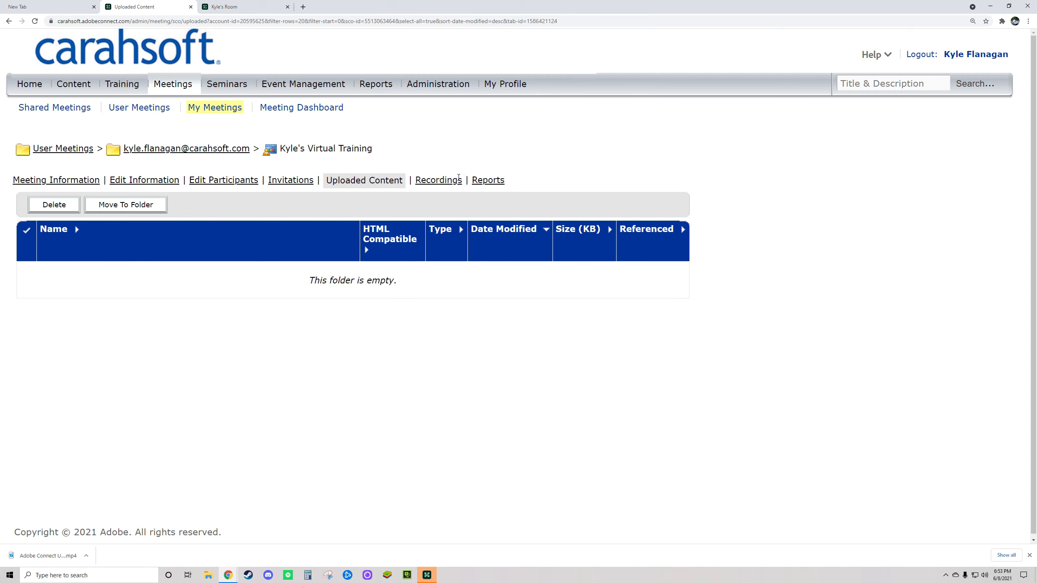
pyautogui.click(436, 180)
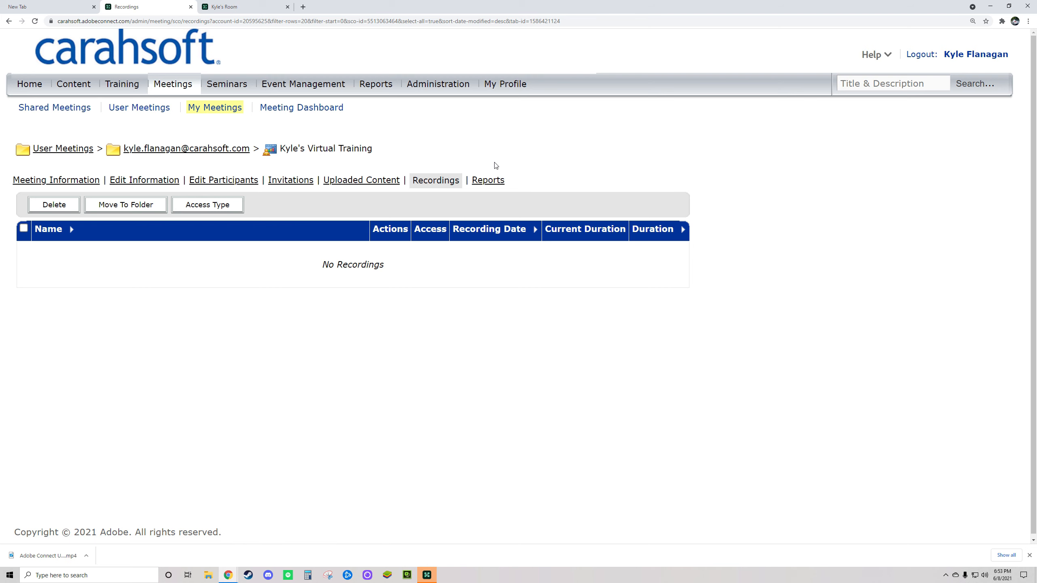
pyautogui.moveTo(502, 184); pyautogui.dragTo(469, 185)
# Review the Reports summary, the By Sessions report and the By Questions report.
pyautogui.click(490, 181)
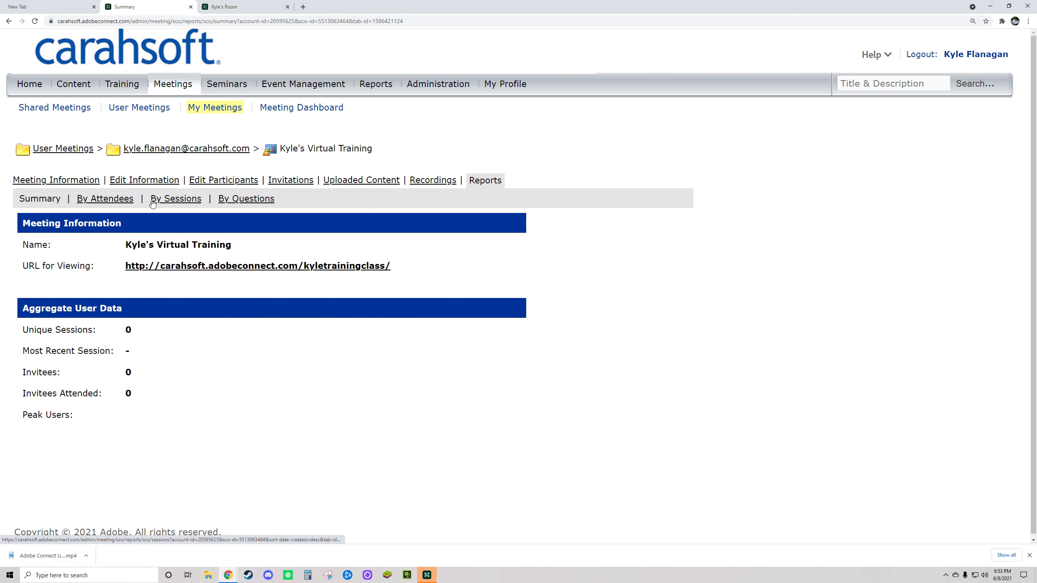
pyautogui.moveTo(134, 201); pyautogui.dragTo(77, 200)
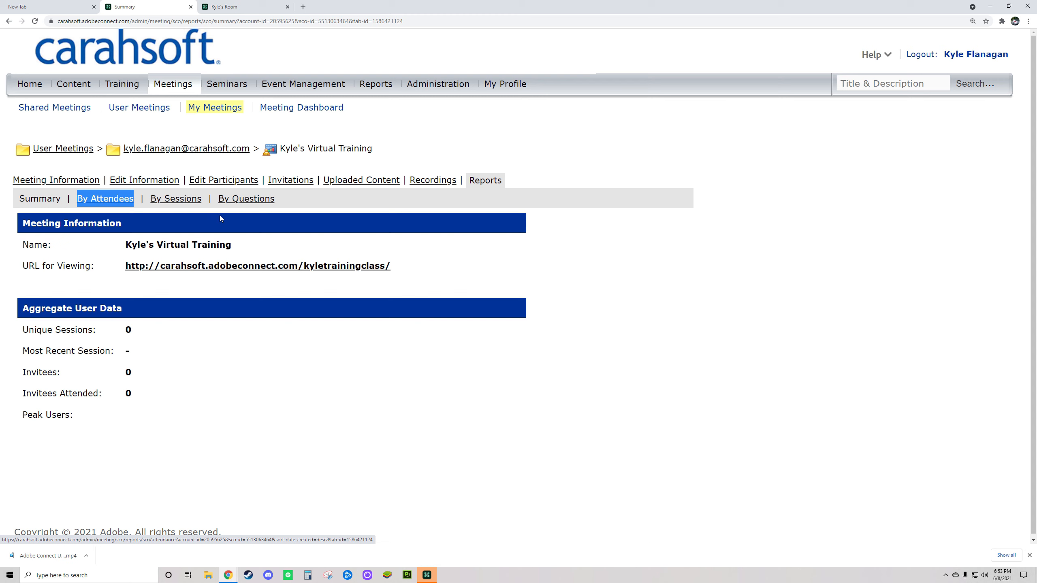
pyautogui.moveTo(207, 200); pyautogui.dragTo(154, 202)
pyautogui.click(165, 204)
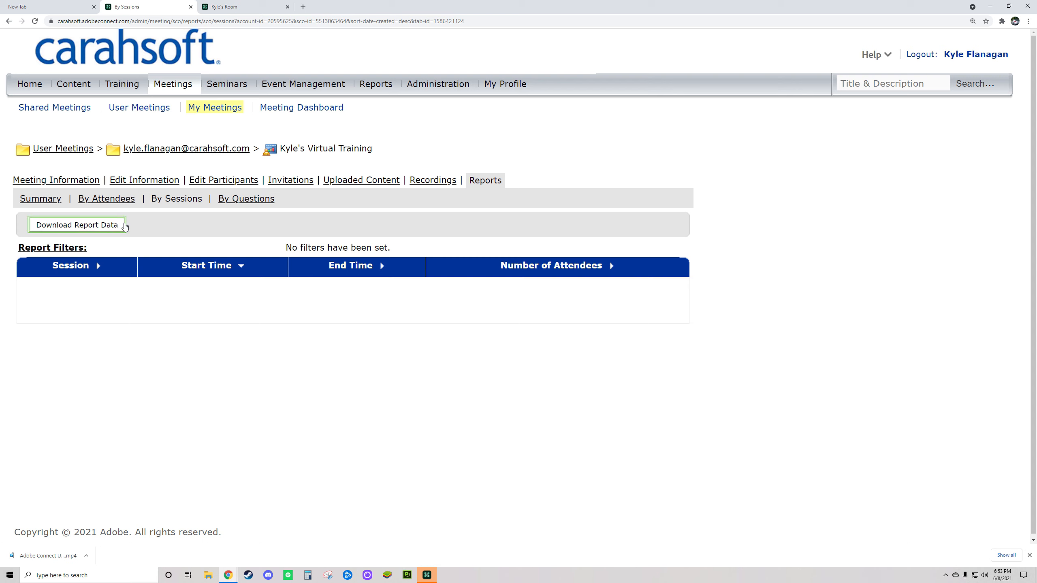
pyautogui.moveTo(130, 222); pyautogui.dragTo(34, 229)
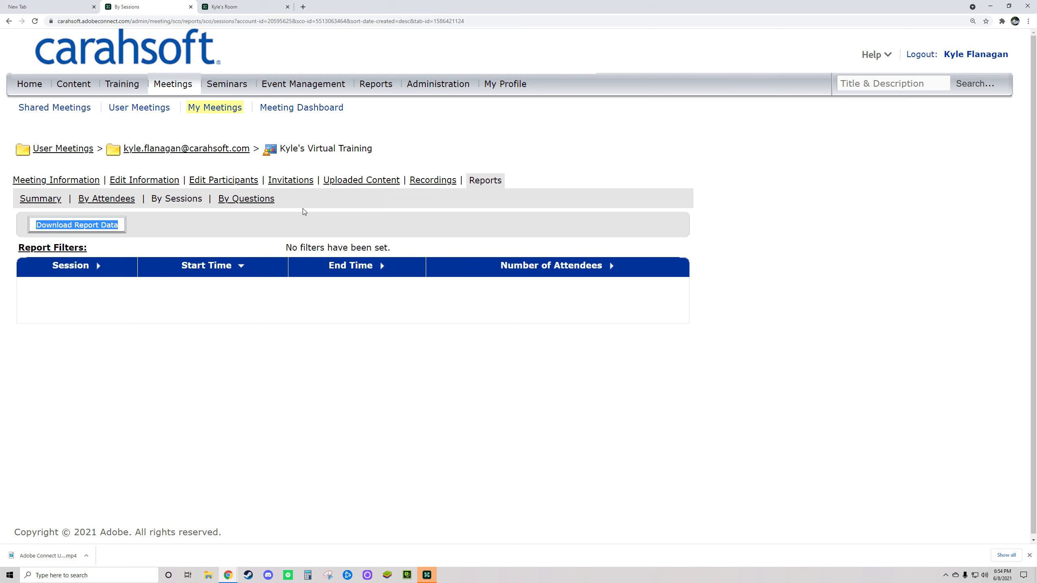
pyautogui.moveTo(285, 199); pyautogui.dragTo(218, 201)
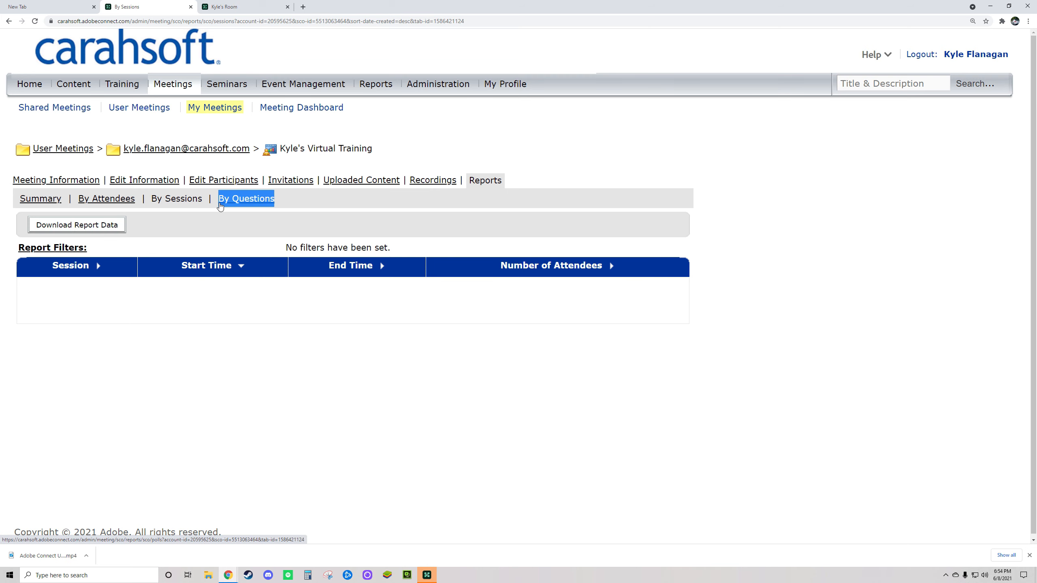
pyautogui.click(245, 200)
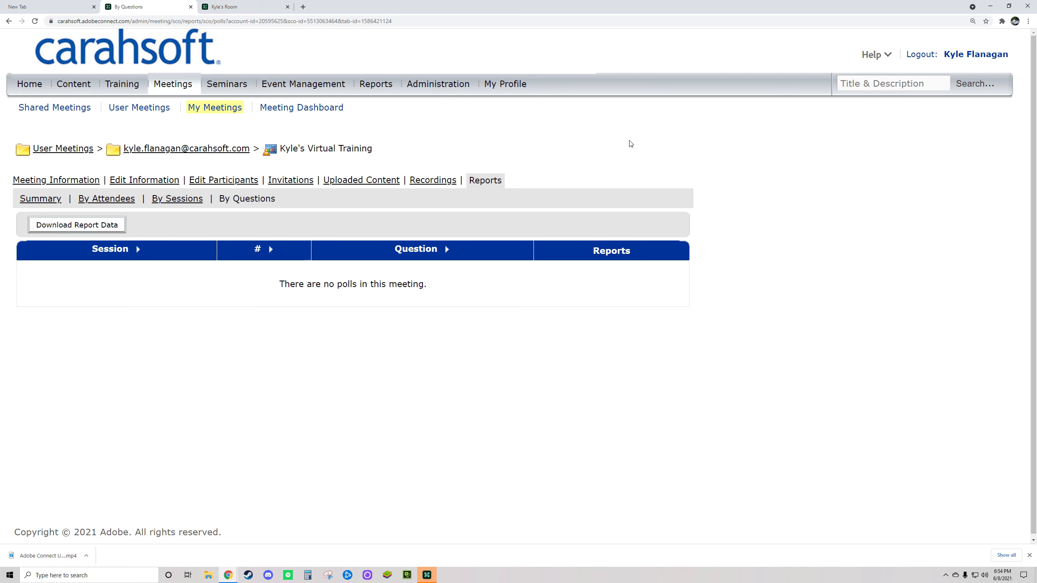
# Bring Kyle's Room to the front and slightly resize its Video pod.
pyautogui.click(428, 576)
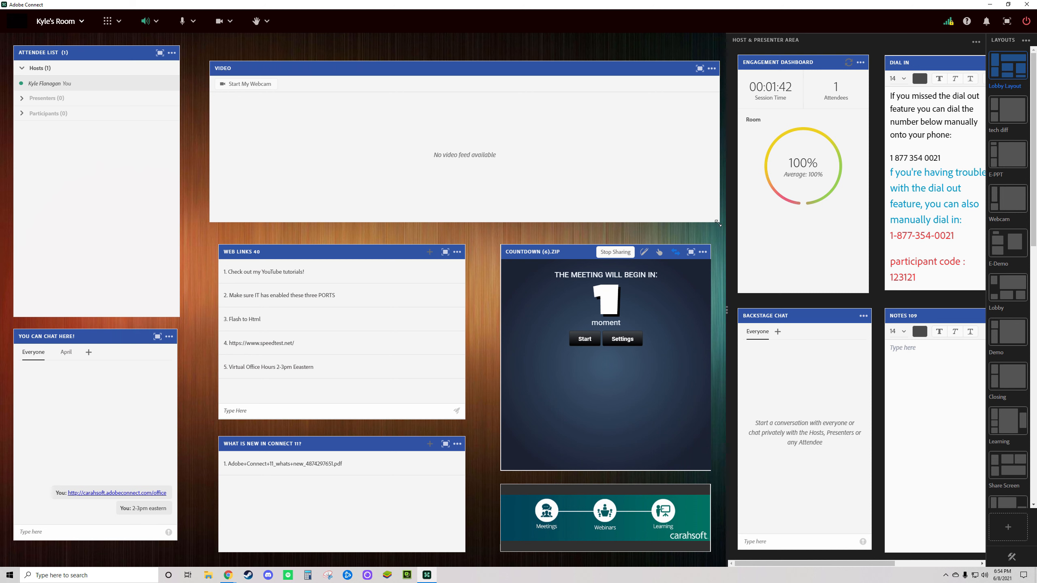
pyautogui.moveTo(718, 223); pyautogui.dragTo(708, 225)
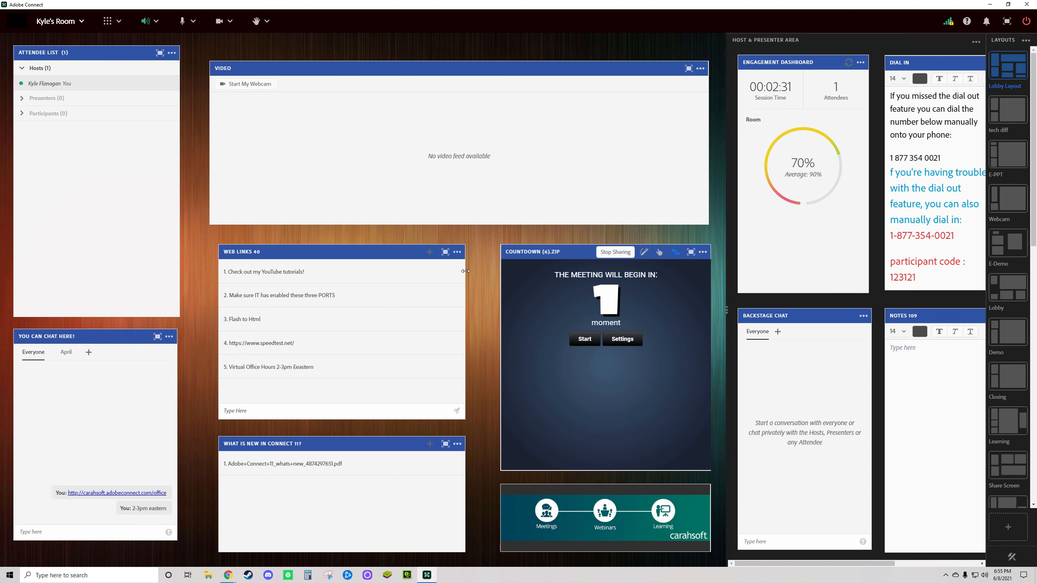